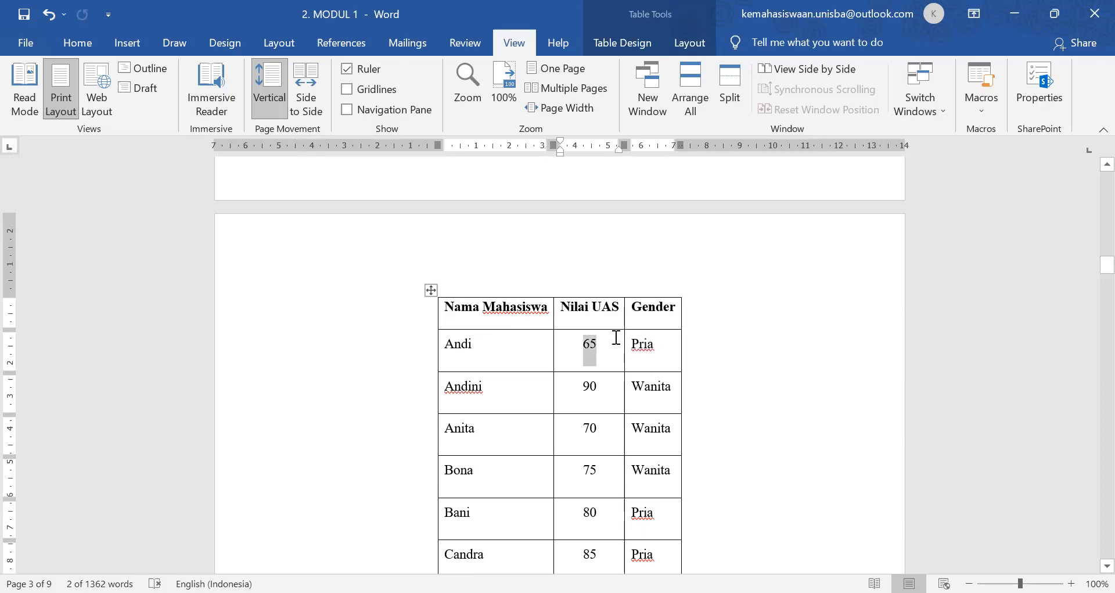
# Append the code "= 1" to Pria in the first student row's Gender cell and "= 0" to Wanita in the second.
pyautogui.click(628, 311)
pyautogui.moveTo(628, 312); pyautogui.dragTo(737, 276)
pyautogui.click(670, 354)
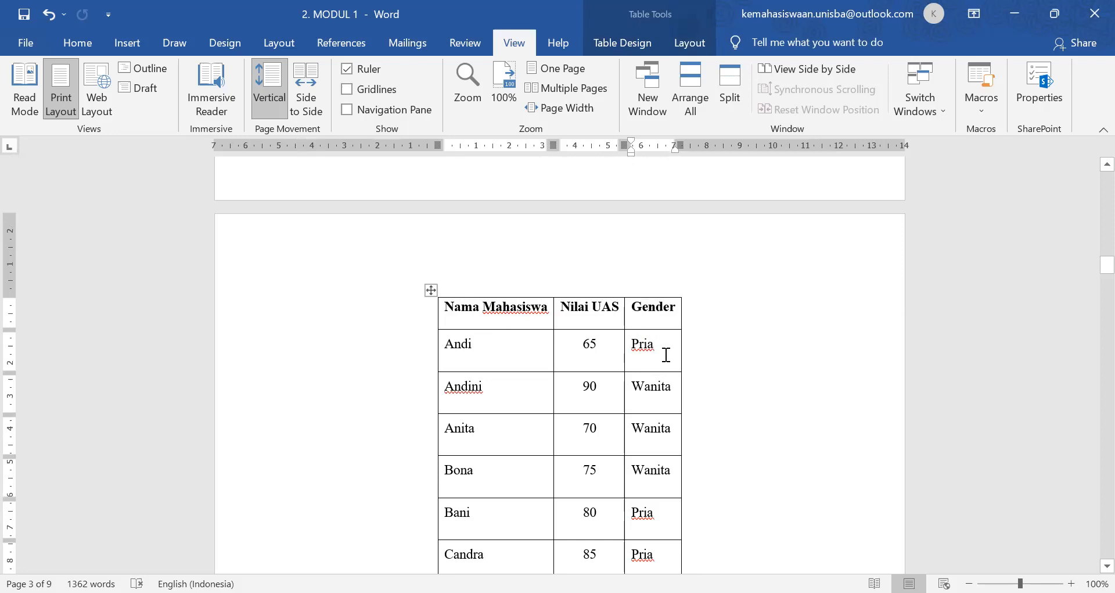
pyautogui.write('= 1')
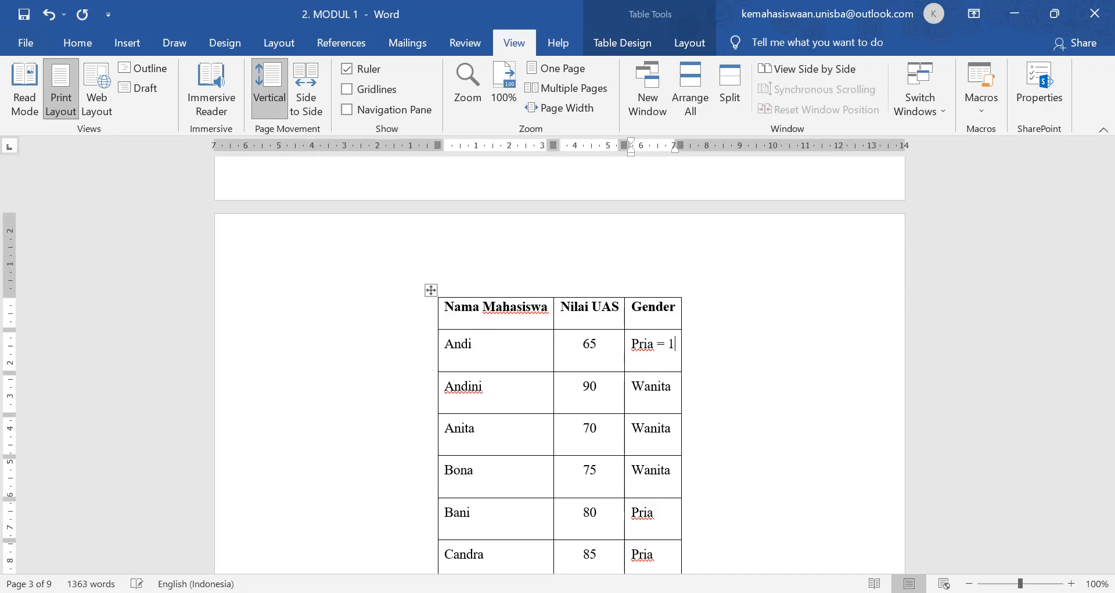
pyautogui.click(675, 388)
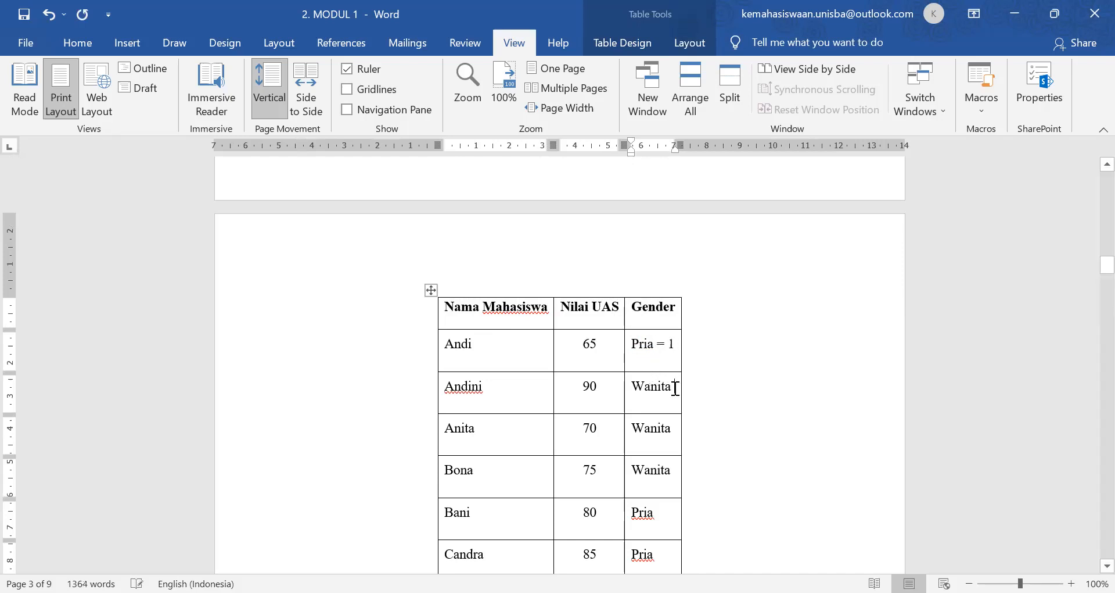
pyautogui.write('=0')
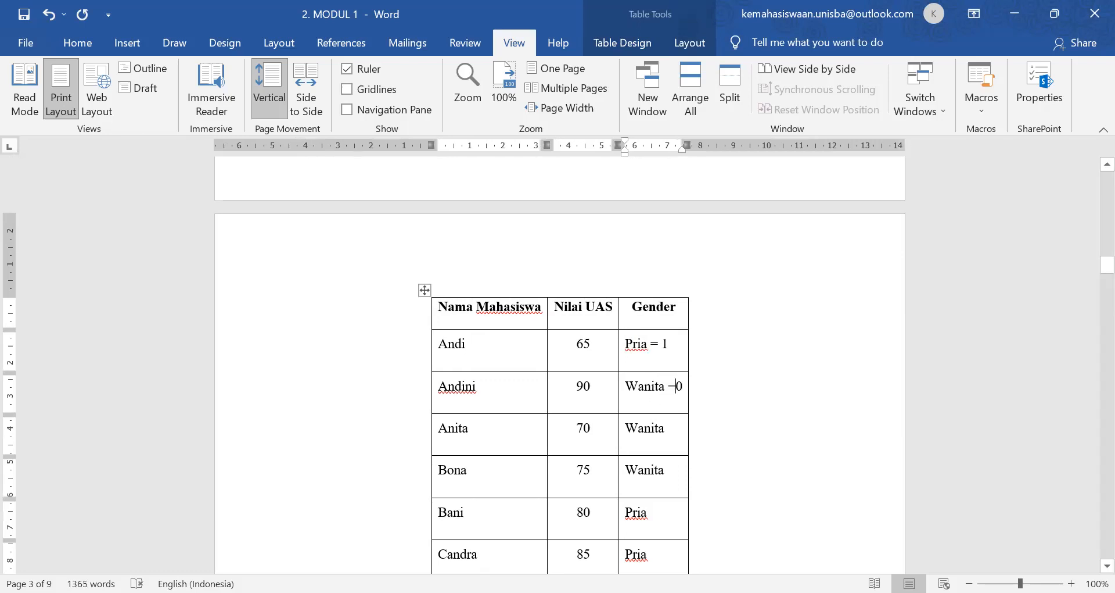
pyautogui.click(676, 385)
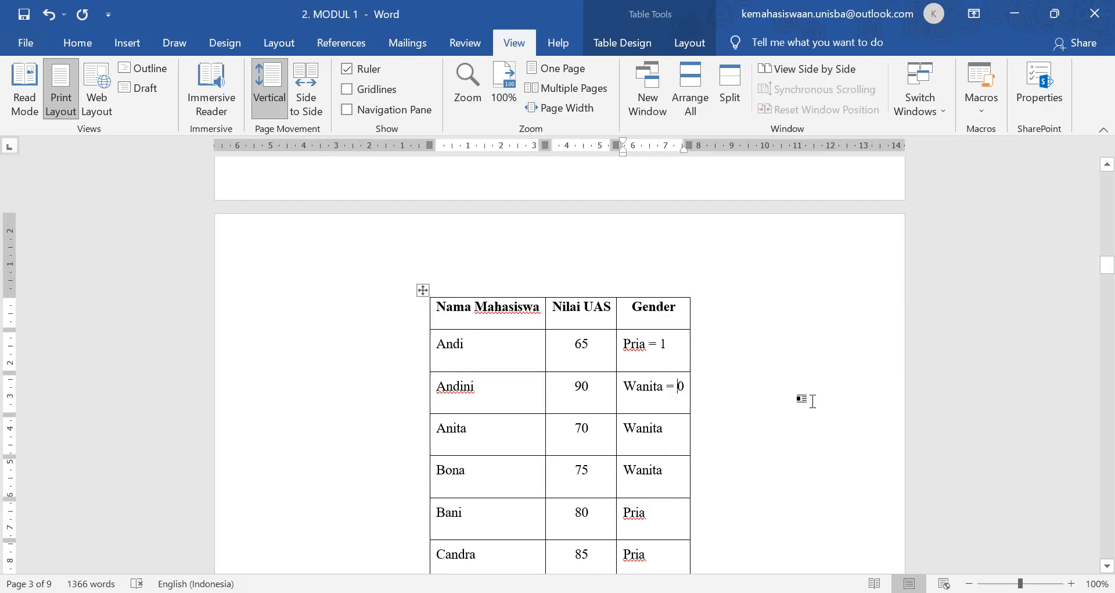
pyautogui.scroll(-7, 812, 401)
pyautogui.scroll(3, 812, 401)
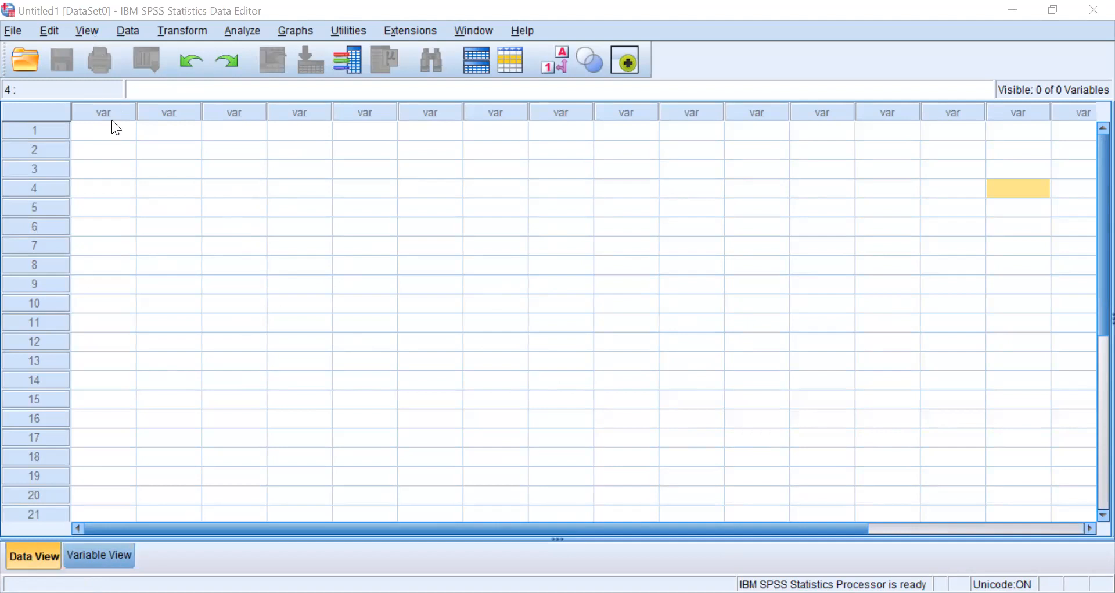
# Define three variables named Nama, Nilai and Gender in the SPSS Data Editor.
pyautogui.click(101, 553)
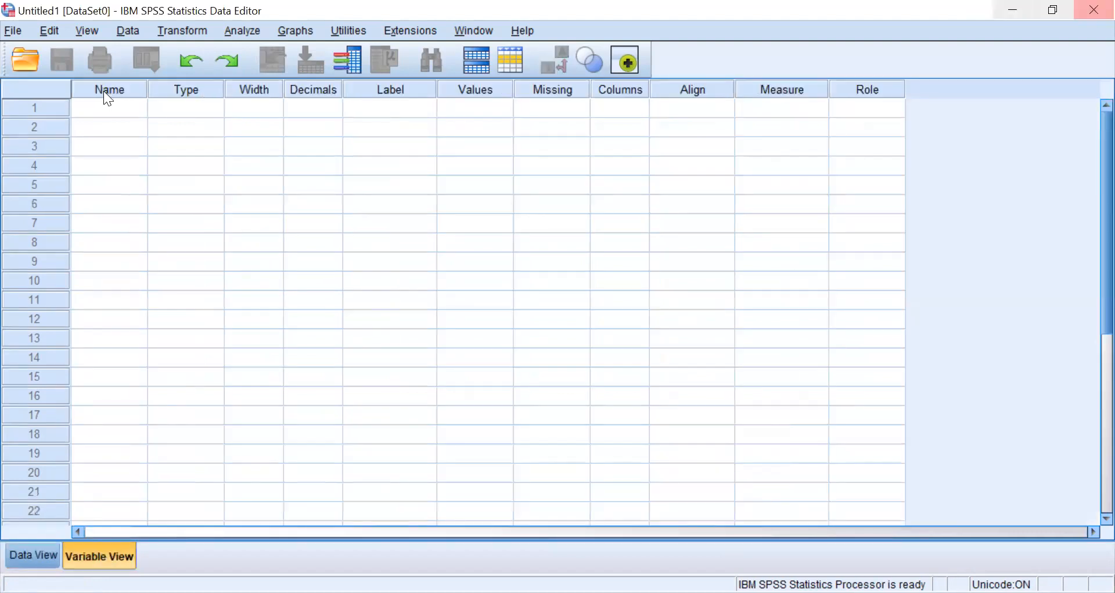
pyautogui.click(107, 110)
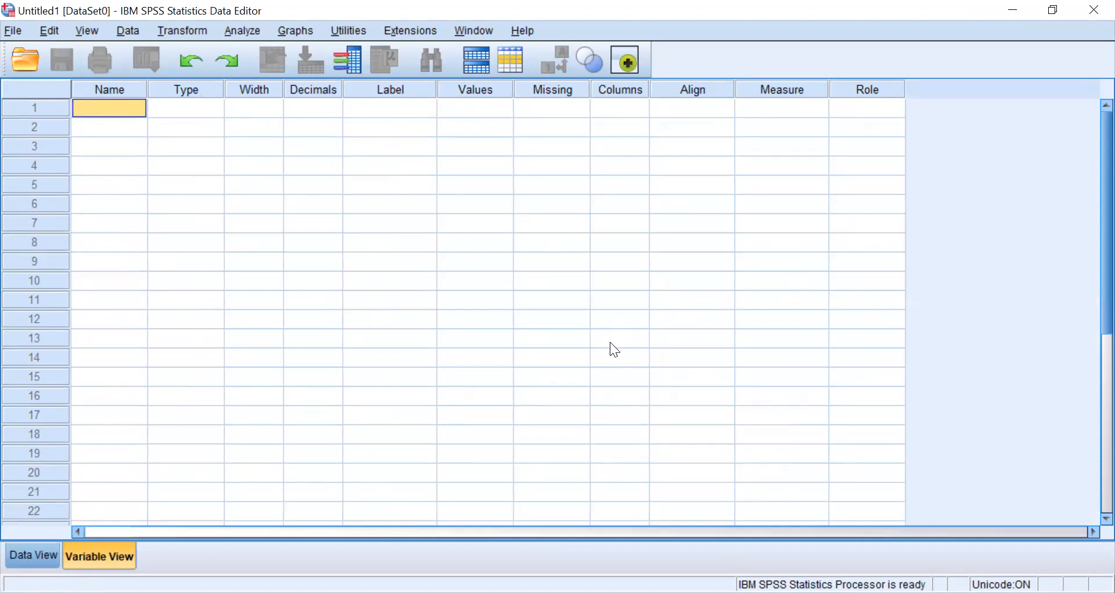
pyautogui.write('Nama')
pyautogui.press('Return')
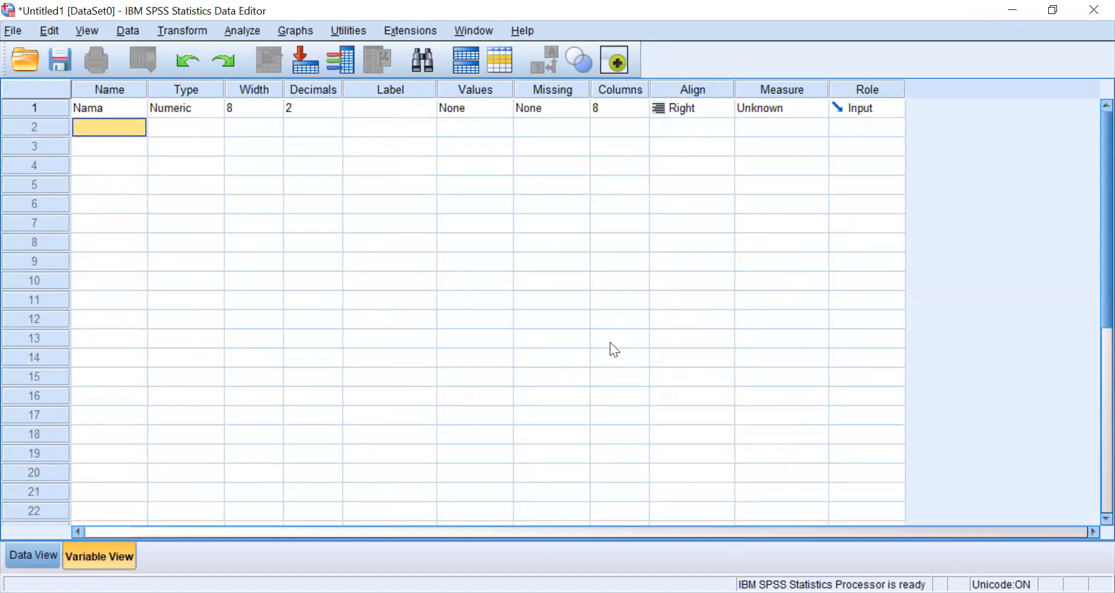
pyautogui.write('Nilai')
pyautogui.press('Return')
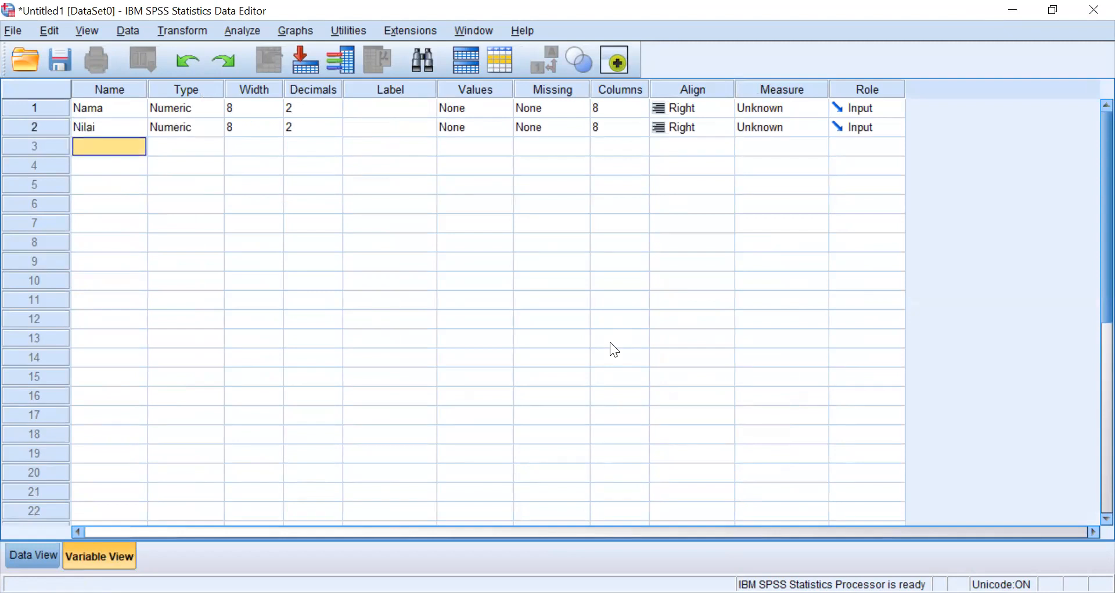
pyautogui.write('Gender')
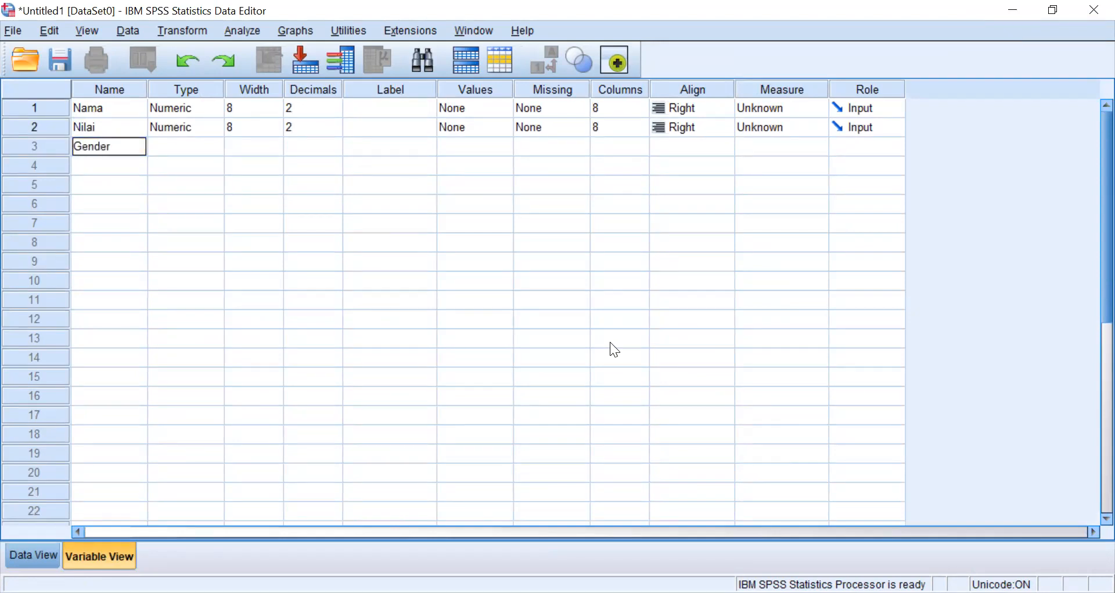
pyautogui.press('Return')
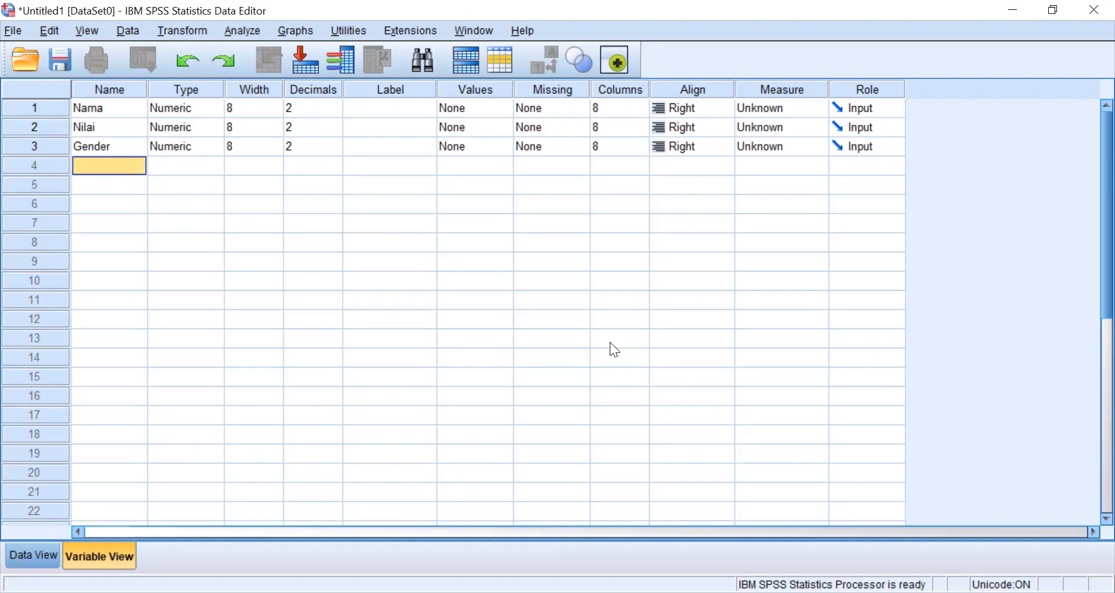
# Set the variable type of Nama to String.
pyautogui.click(208, 111)
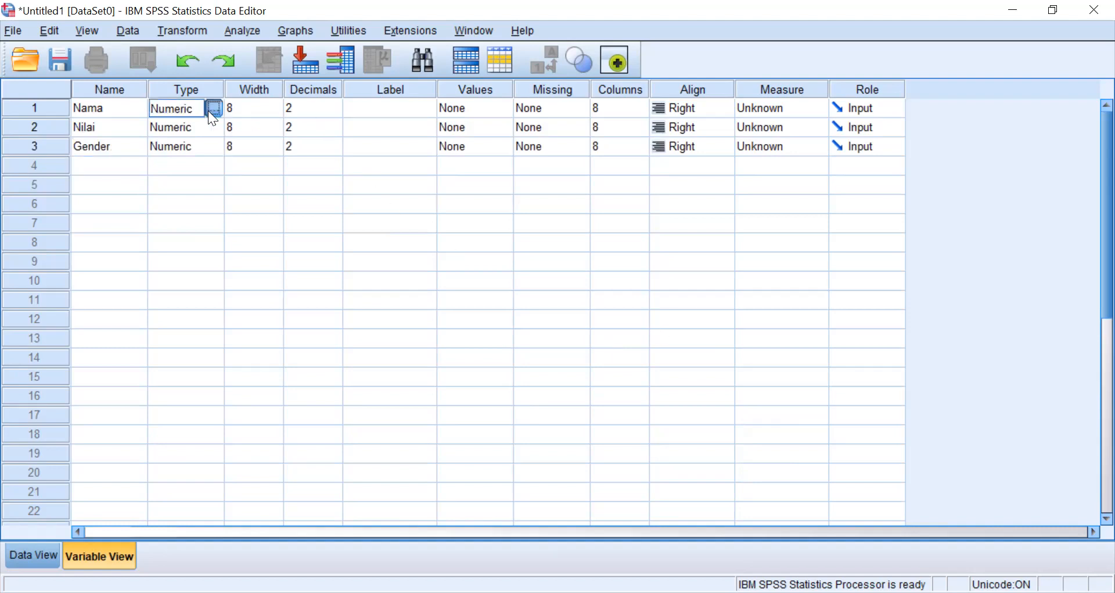
pyautogui.click(217, 109)
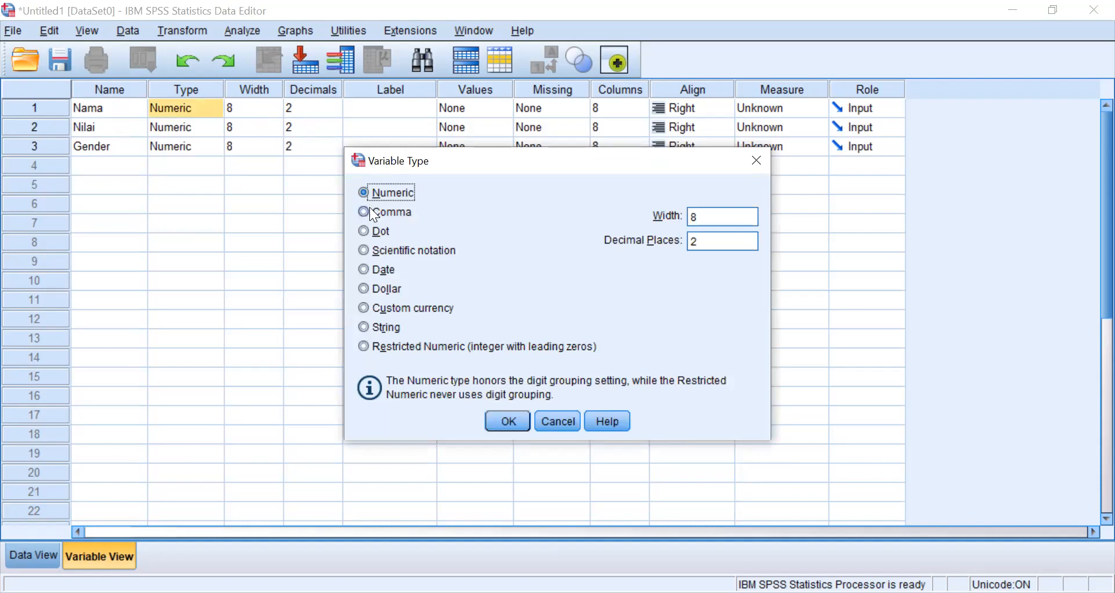
pyautogui.click(364, 327)
pyautogui.click(512, 424)
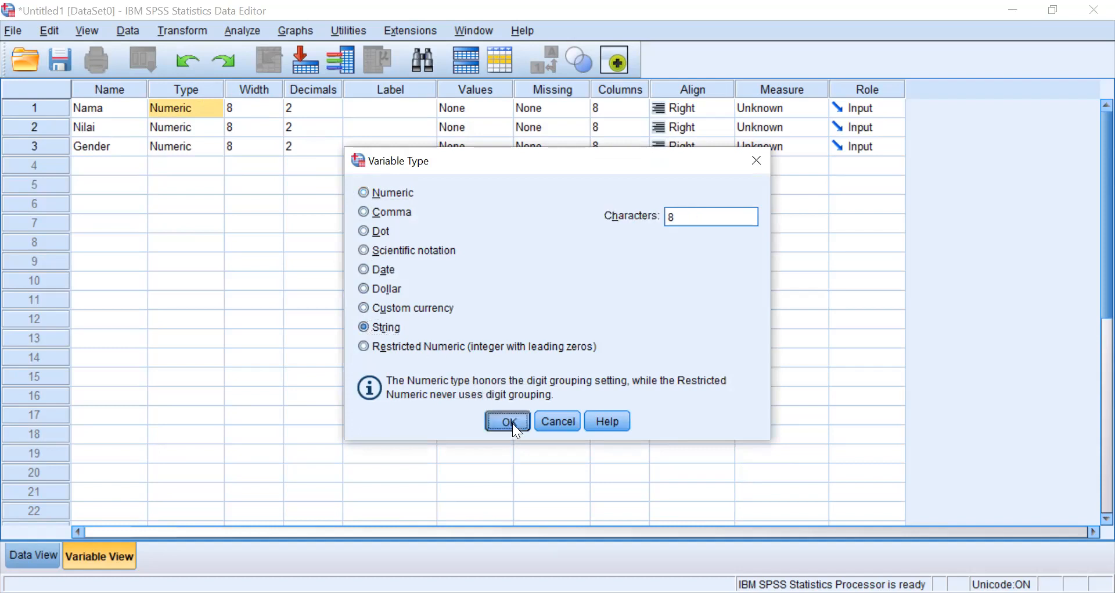
# Confirm Numeric as the variable type for both Nilai and Gender.
pyautogui.click(218, 126)
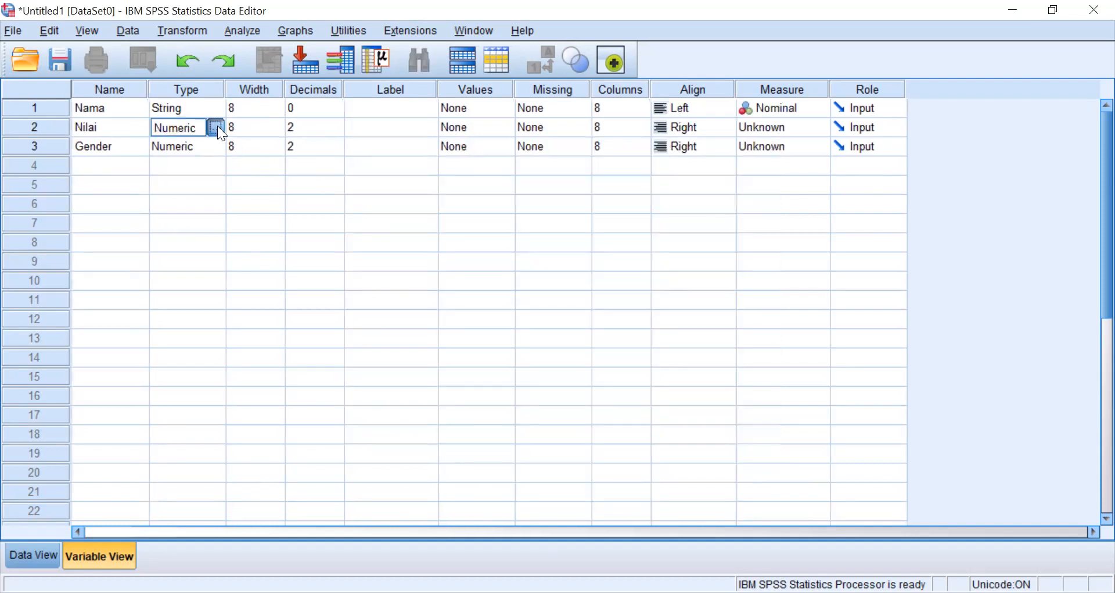
pyautogui.click(216, 127)
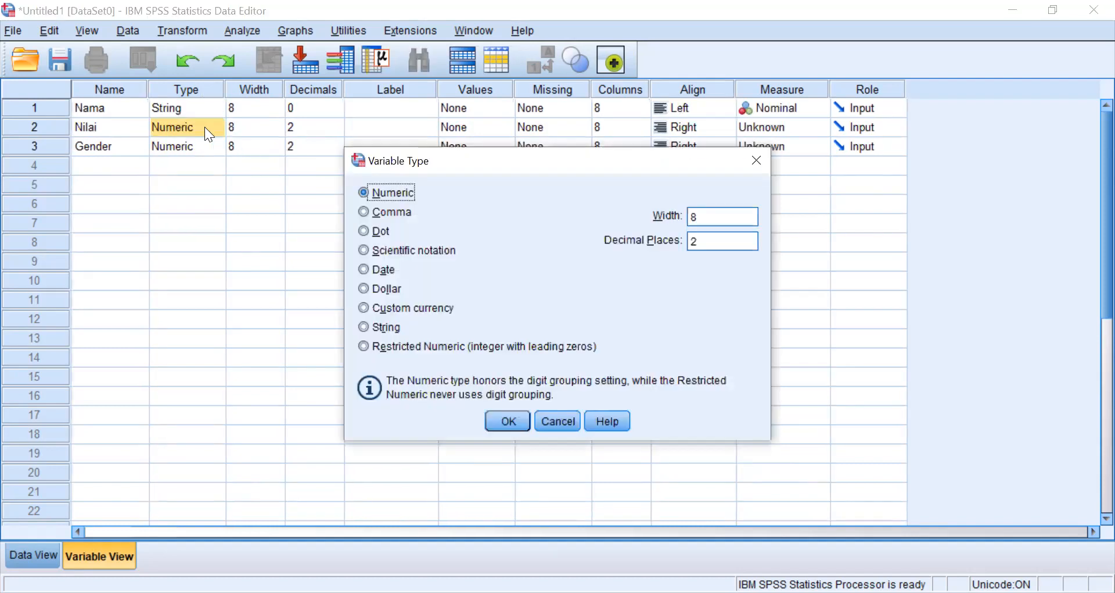
pyautogui.click(499, 421)
pyautogui.click(200, 157)
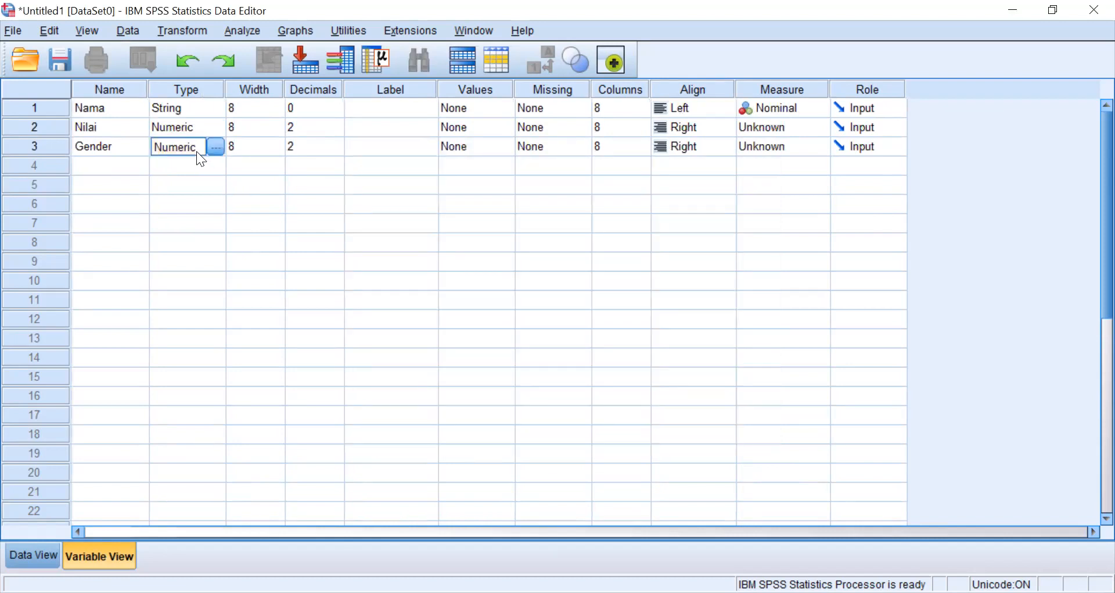
pyautogui.click(216, 147)
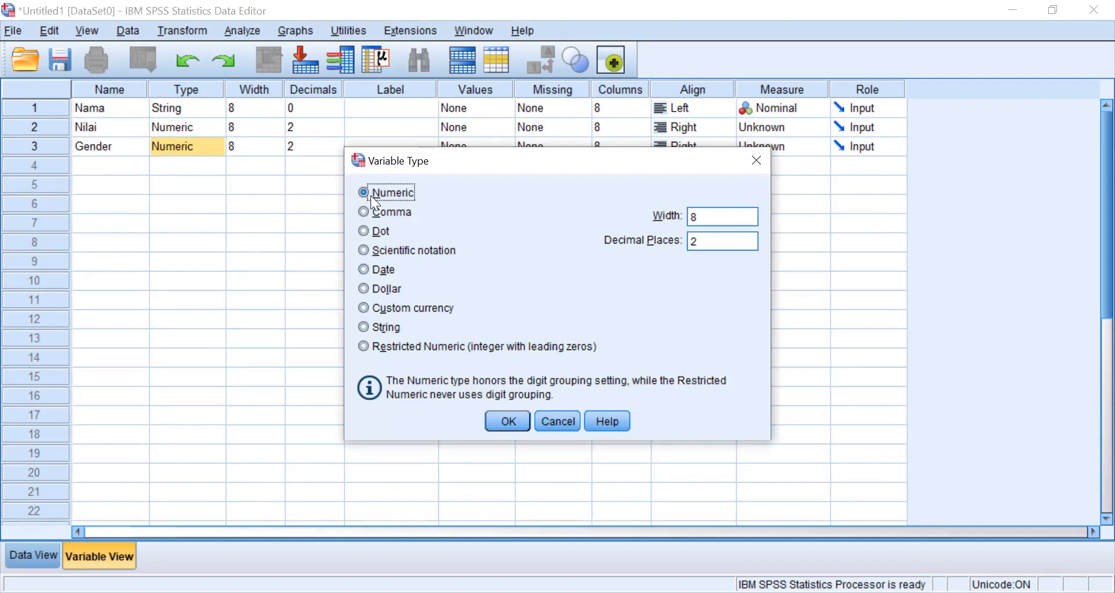
pyautogui.click(508, 422)
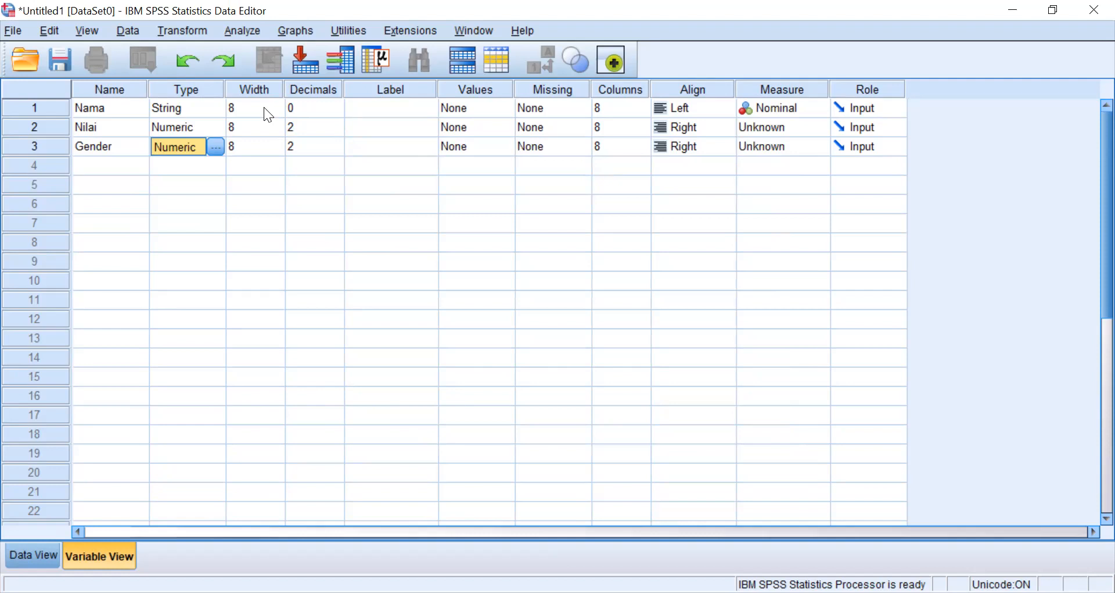
# Set the width of the Nama variable to 20.
pyautogui.click(264, 107)
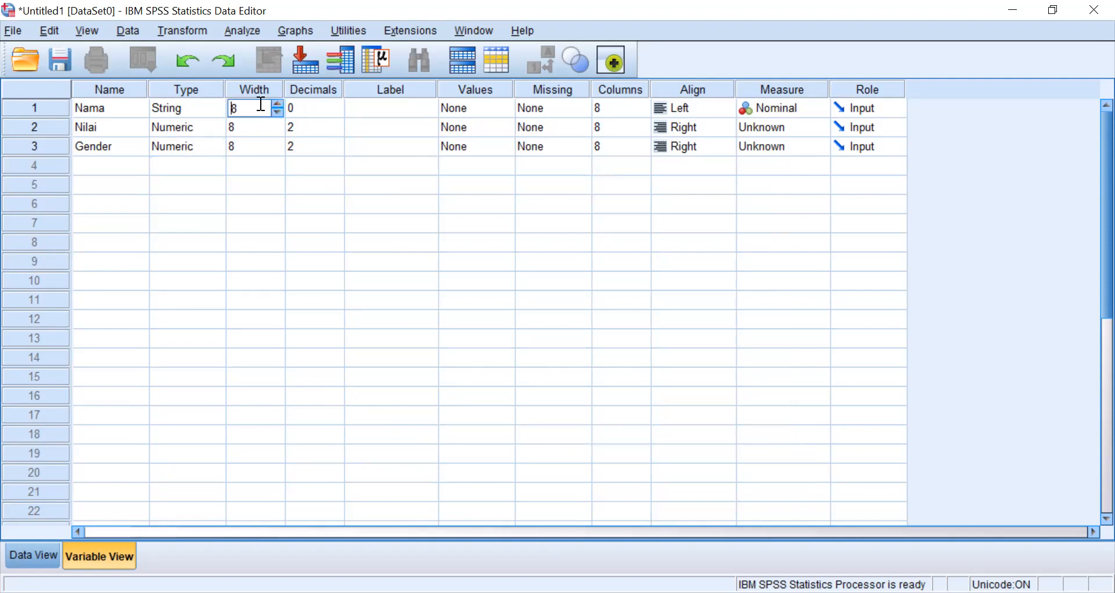
pyautogui.click(280, 103)
pyautogui.click(279, 104)
pyautogui.click(280, 103)
pyautogui.click(279, 103)
pyautogui.click(279, 103)
pyautogui.click(279, 103)
pyautogui.click(280, 103)
pyautogui.click(280, 103)
pyautogui.click(280, 103)
pyautogui.click(280, 103)
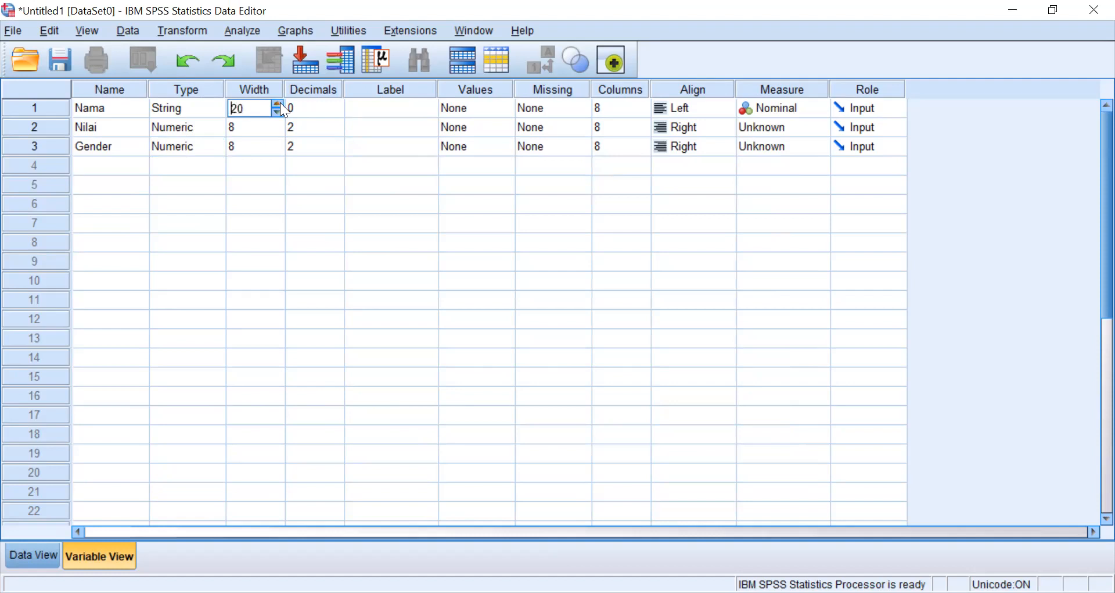
pyautogui.click(261, 129)
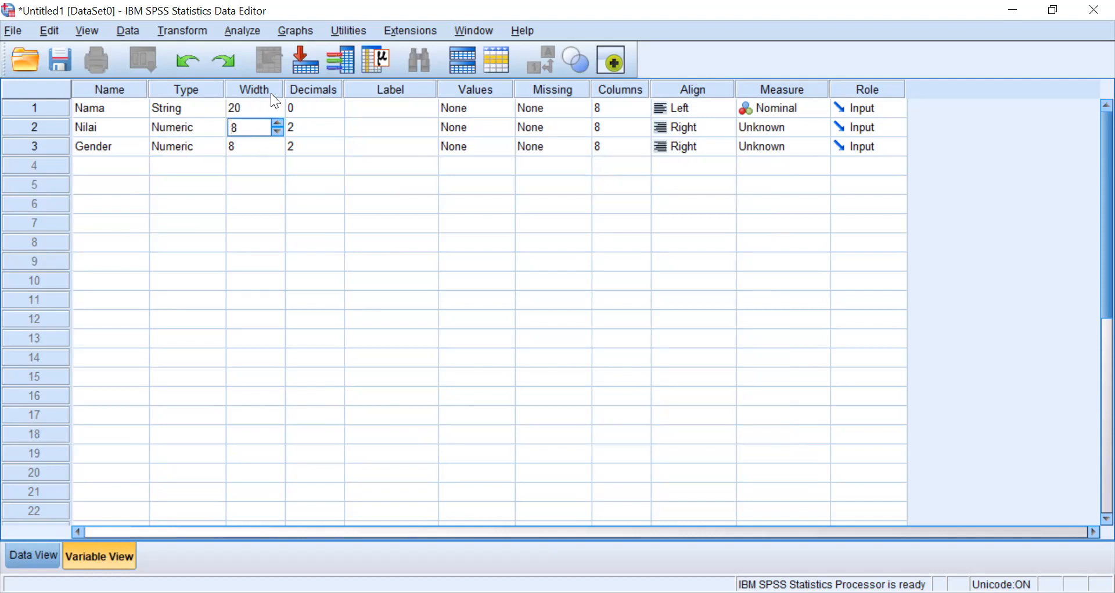
# Set the number of decimals to 0 for the Nilai and Gender variables.
pyautogui.click(300, 105)
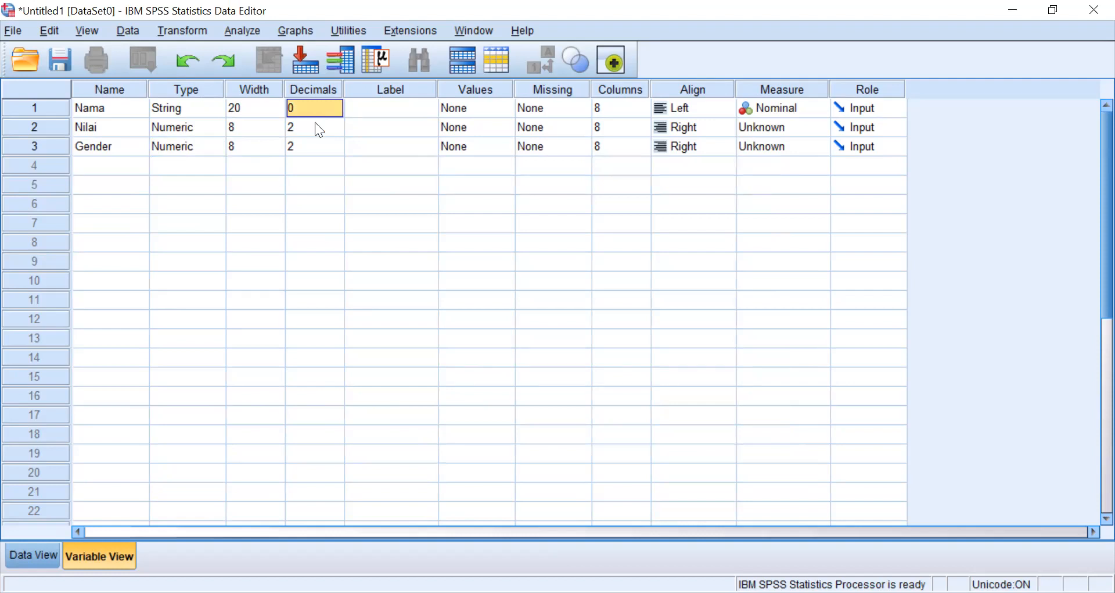
pyautogui.click(315, 123)
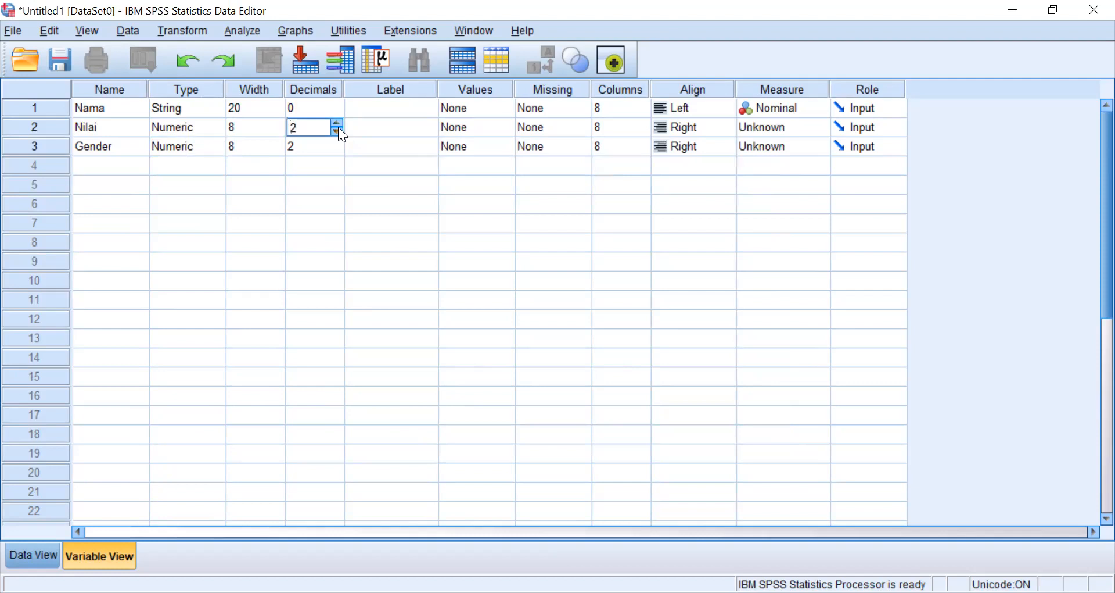
pyautogui.click(337, 123)
pyautogui.click(337, 132)
pyautogui.click(337, 131)
pyautogui.click(337, 132)
pyautogui.click(329, 146)
pyautogui.click(334, 150)
pyautogui.click(333, 150)
# Label the variables Nama, Nilai and Gender as "Nama Mahasiswa", "Nilai UAS" and "Jenis kelamin" respectively.
pyautogui.click(399, 111)
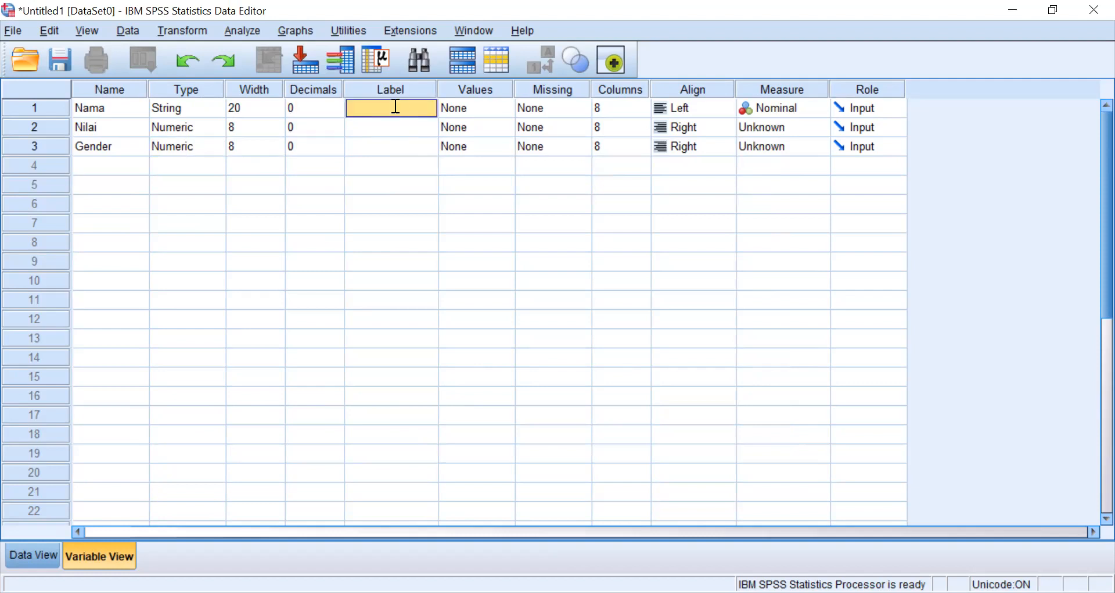
pyautogui.click(394, 106)
pyautogui.write('Nama Mahasiswa')
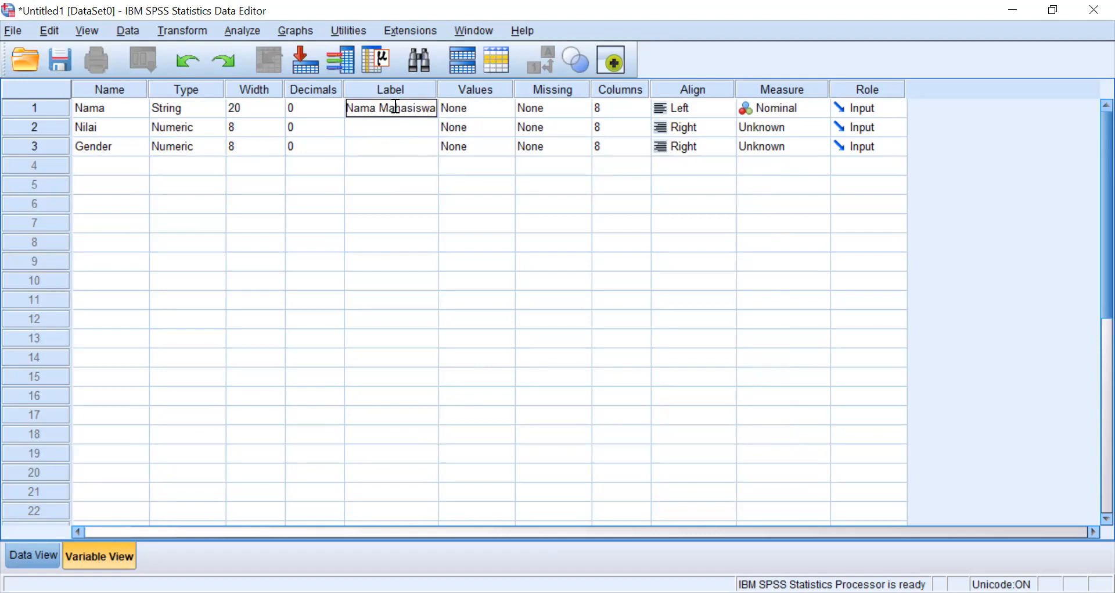
pyautogui.press('Return')
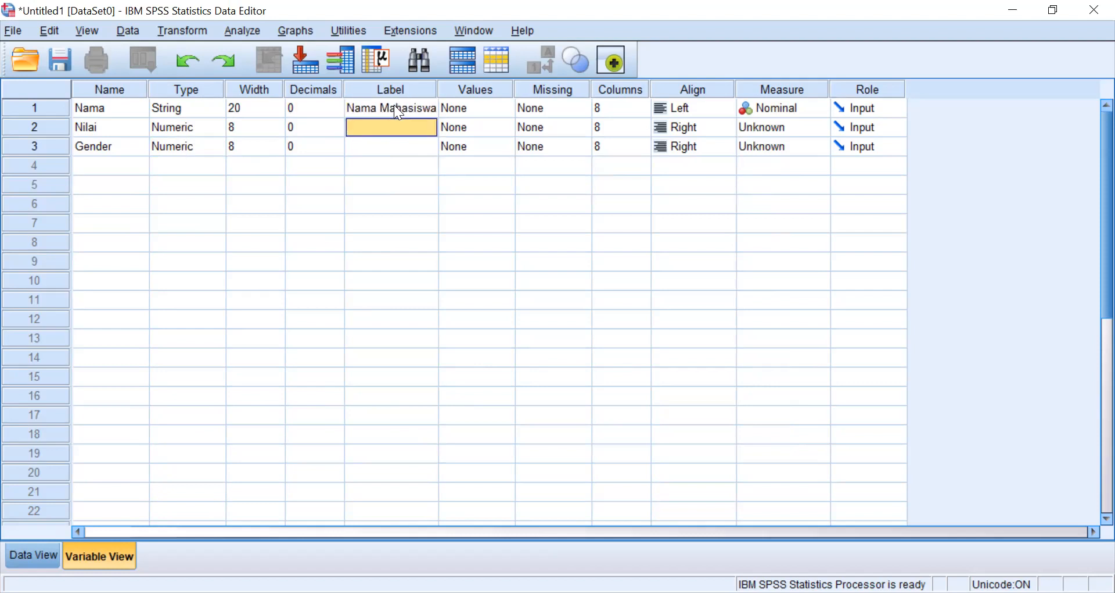
pyautogui.write('Nilai UAS')
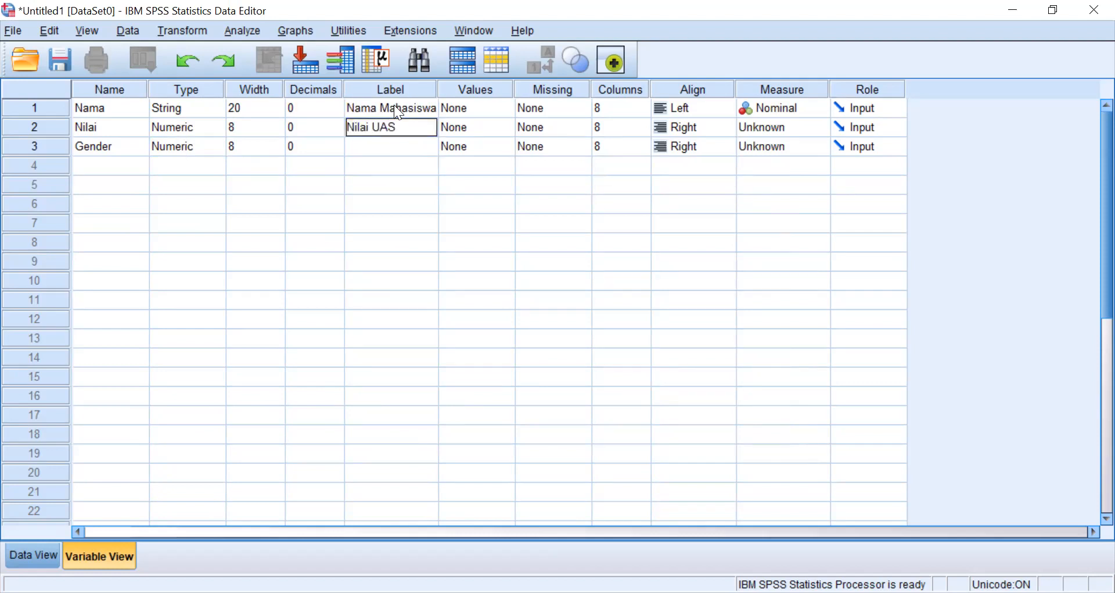
pyautogui.press('Return')
pyautogui.write('Je')
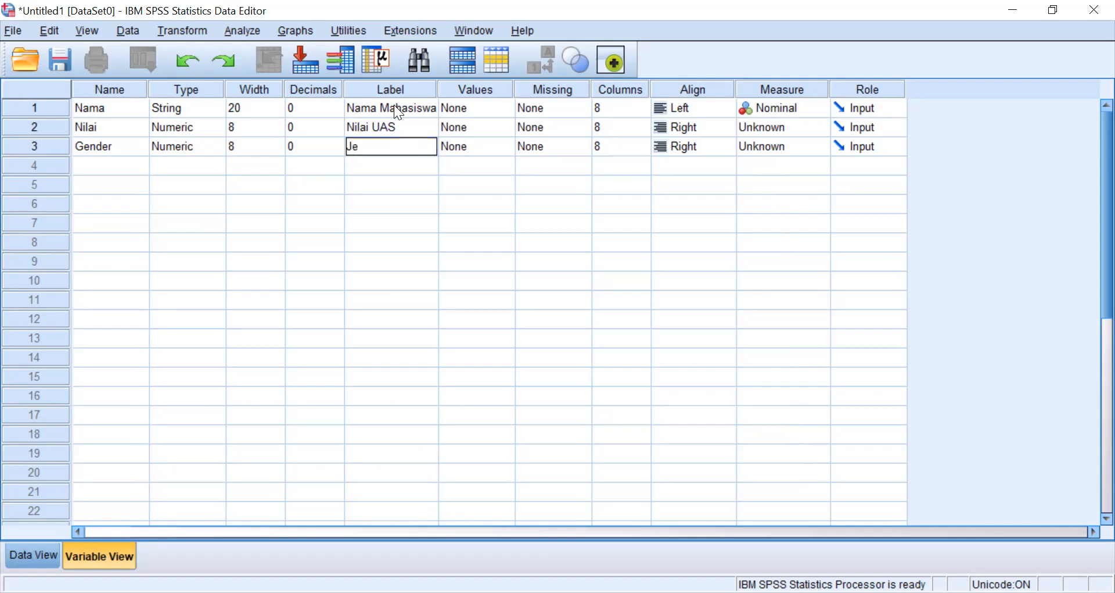
pyautogui.write('nis kelamin')
pyautogui.click(488, 102)
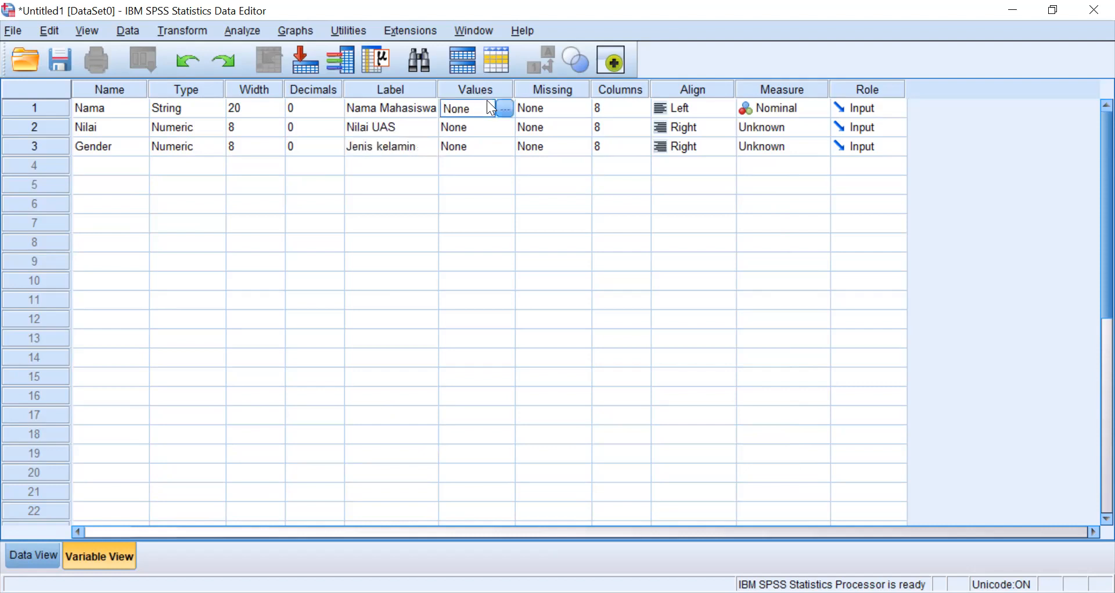
pyautogui.click(499, 125)
pyautogui.click(502, 126)
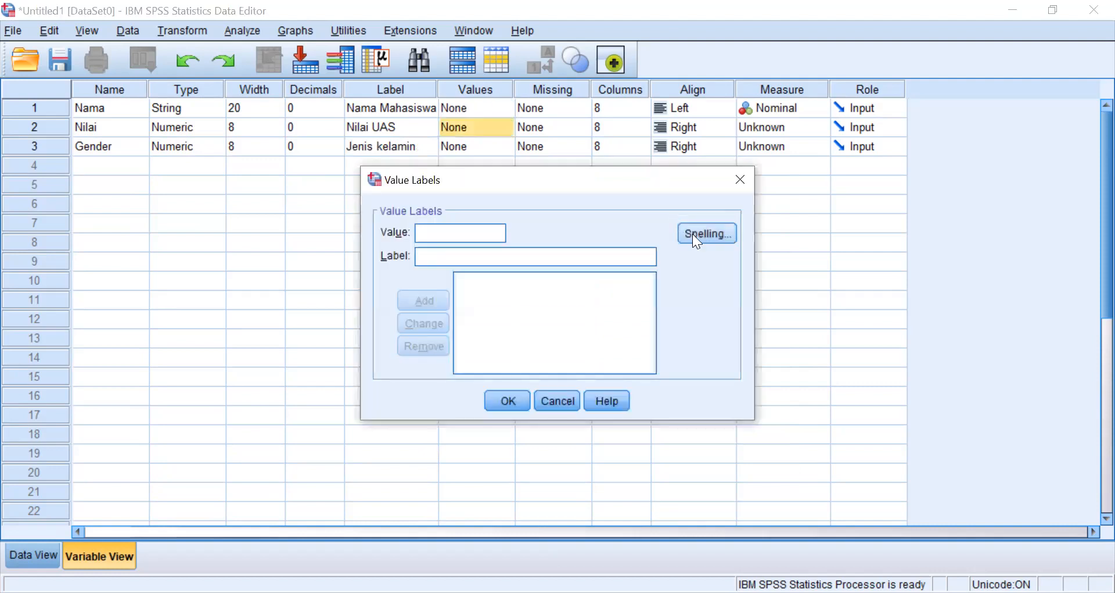
pyautogui.click(742, 179)
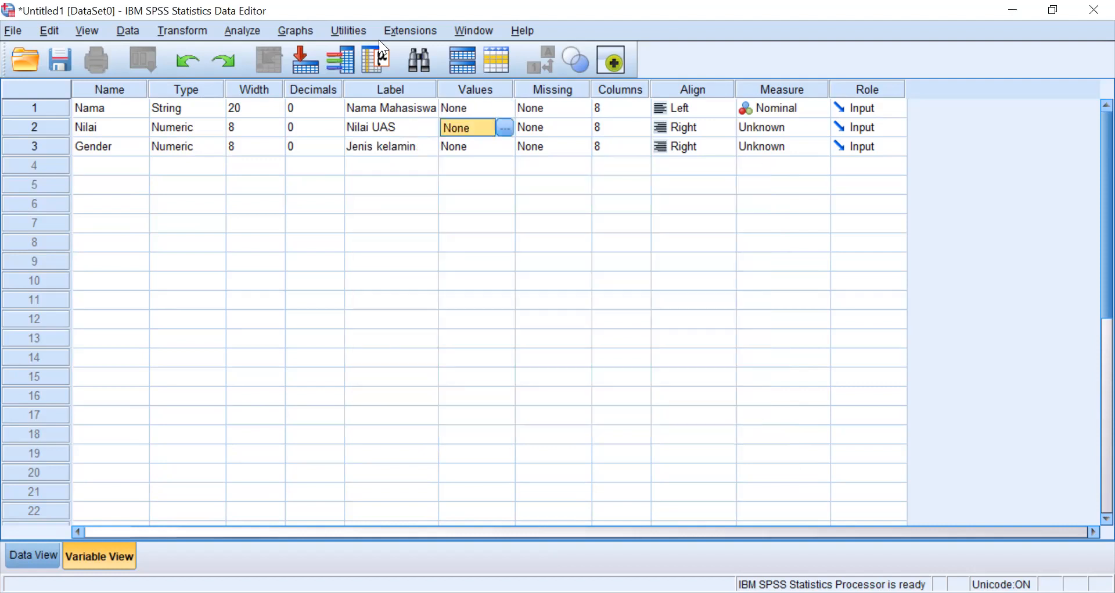
# Set the measurement level to Nominal for Nama and to Scale for both Nilai and Gender.
pyautogui.click(792, 106)
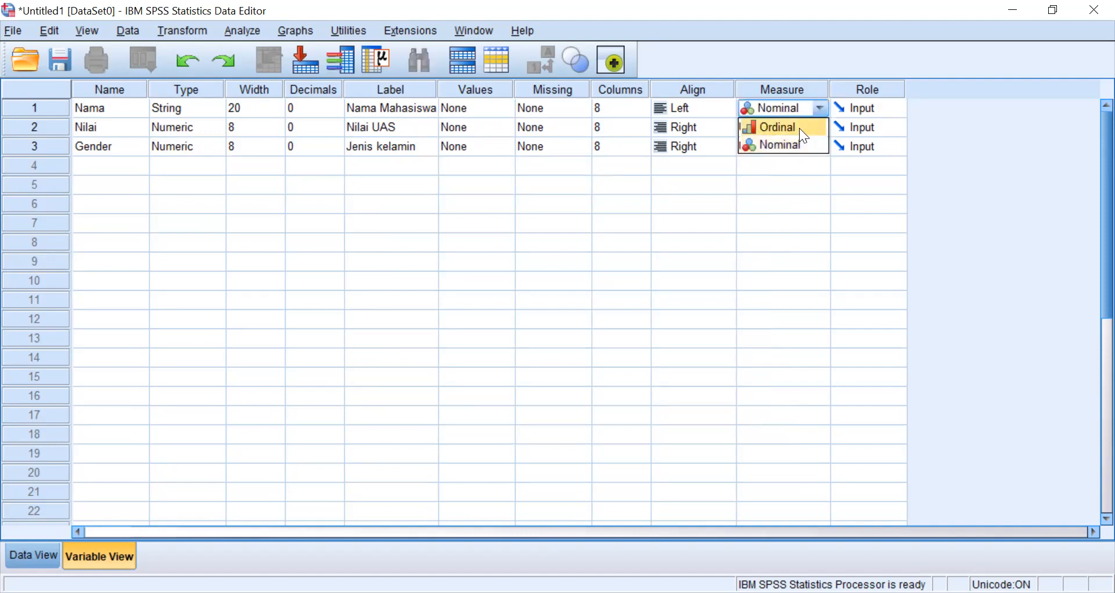
pyautogui.click(798, 129)
pyautogui.click(815, 107)
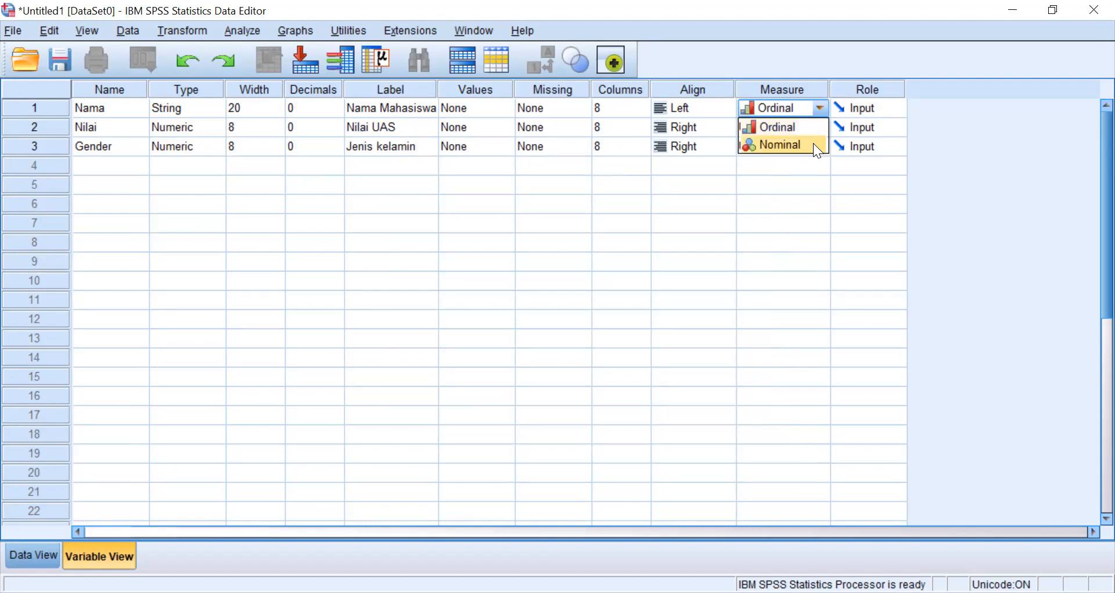
pyautogui.click(813, 146)
pyautogui.click(786, 126)
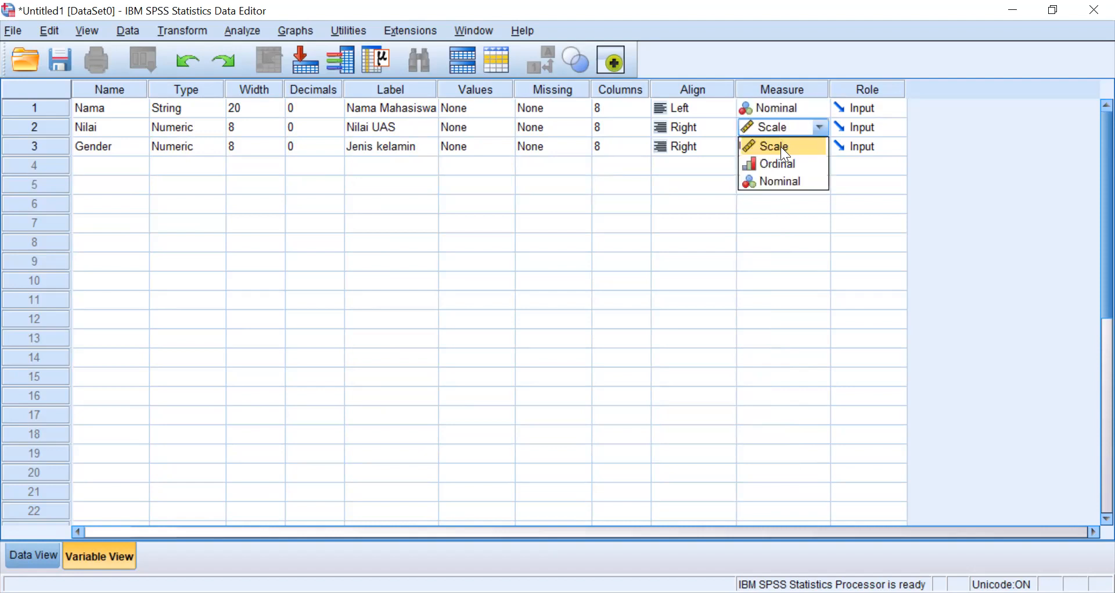
pyautogui.click(782, 146)
pyautogui.click(805, 147)
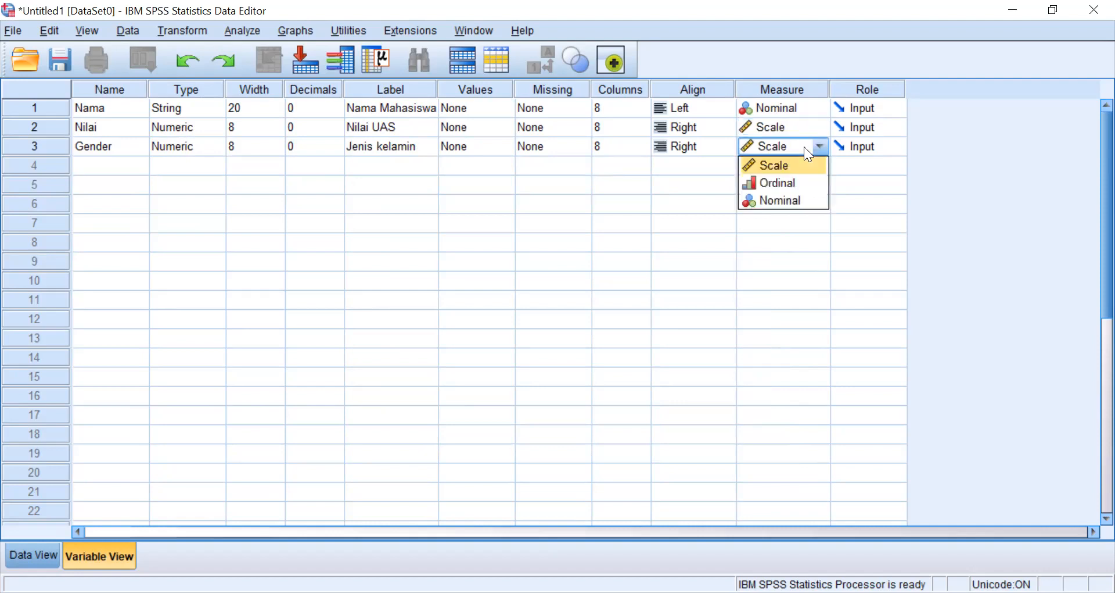
pyautogui.click(794, 168)
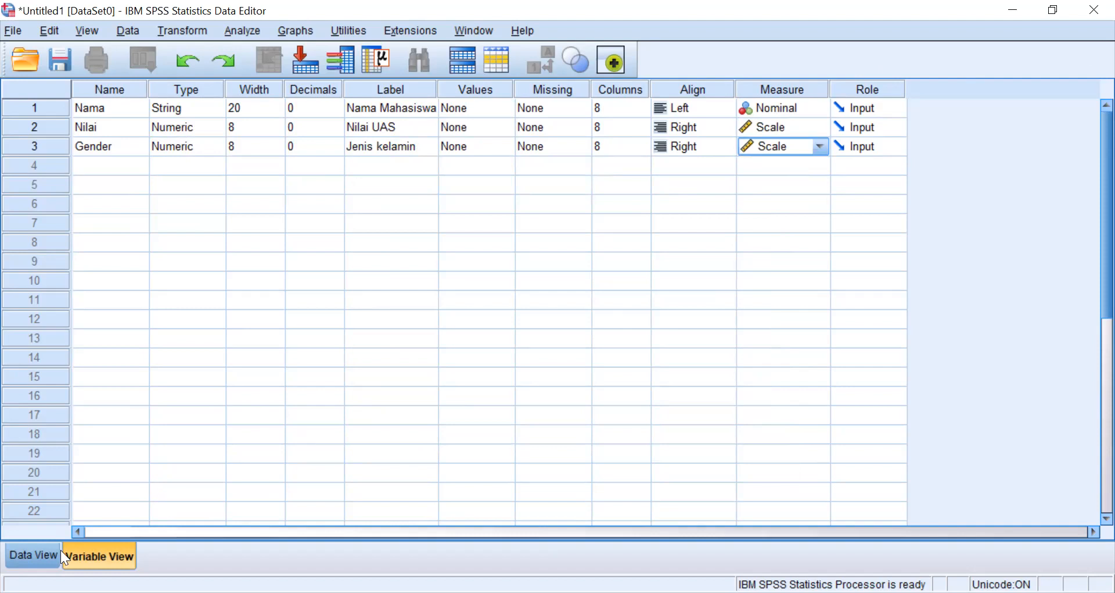
# Enter the eight students' names in rows 1 to 8 of the Nama column in the data grid.
pyautogui.click(8, 555)
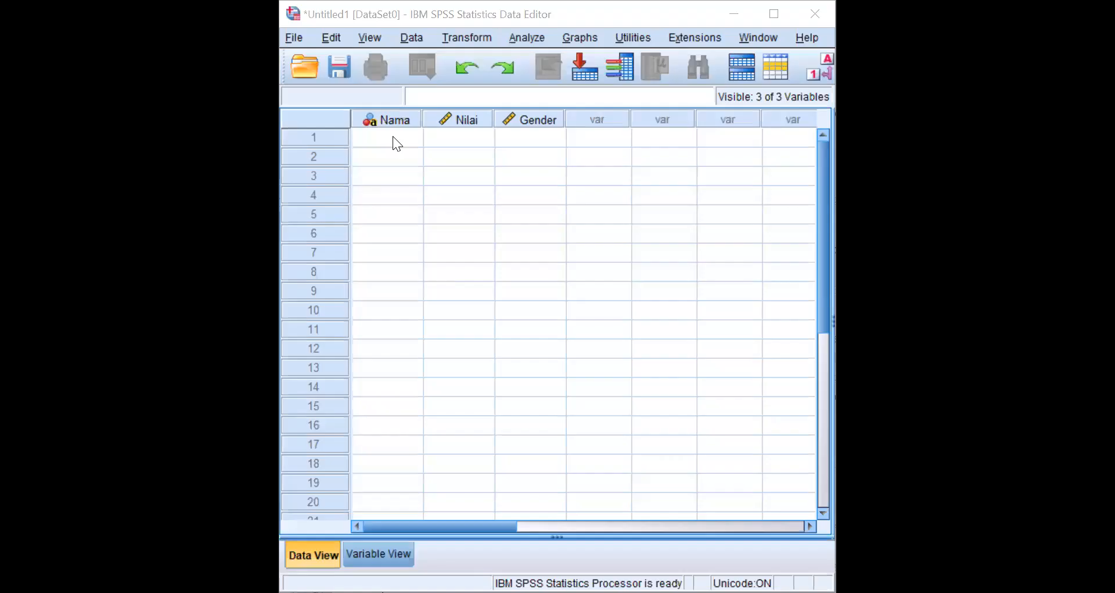
pyautogui.click(393, 136)
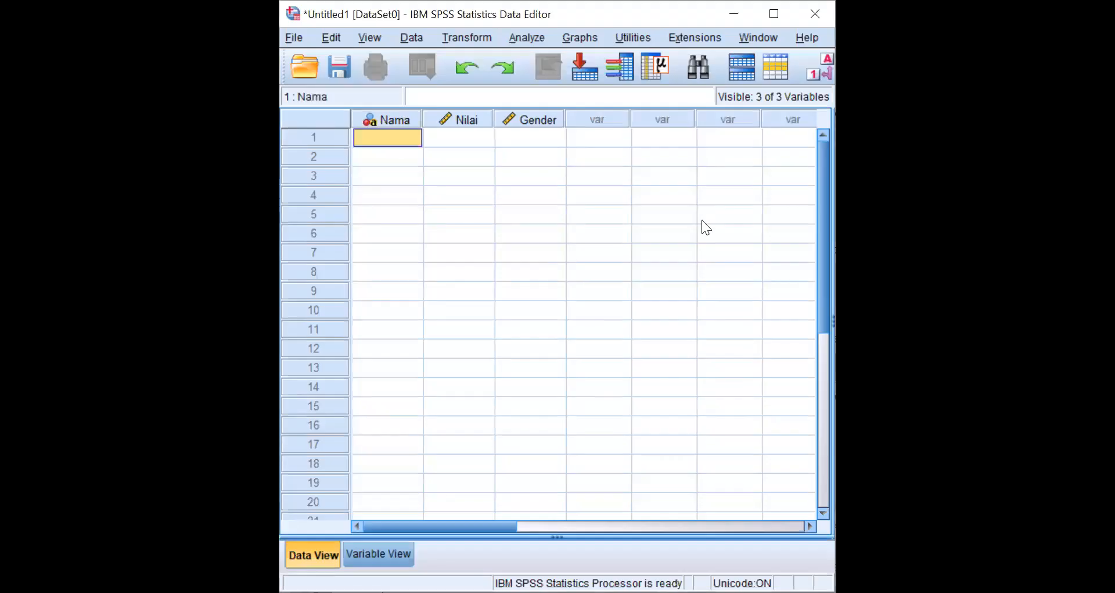
pyautogui.write('Andi')
pyautogui.press('Return')
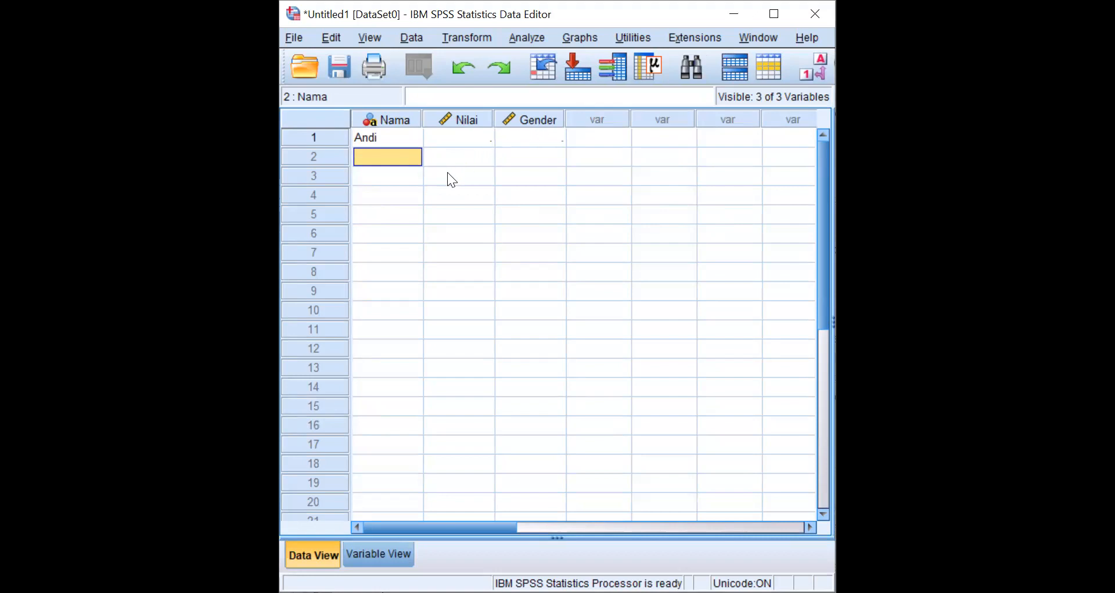
pyautogui.click(384, 551)
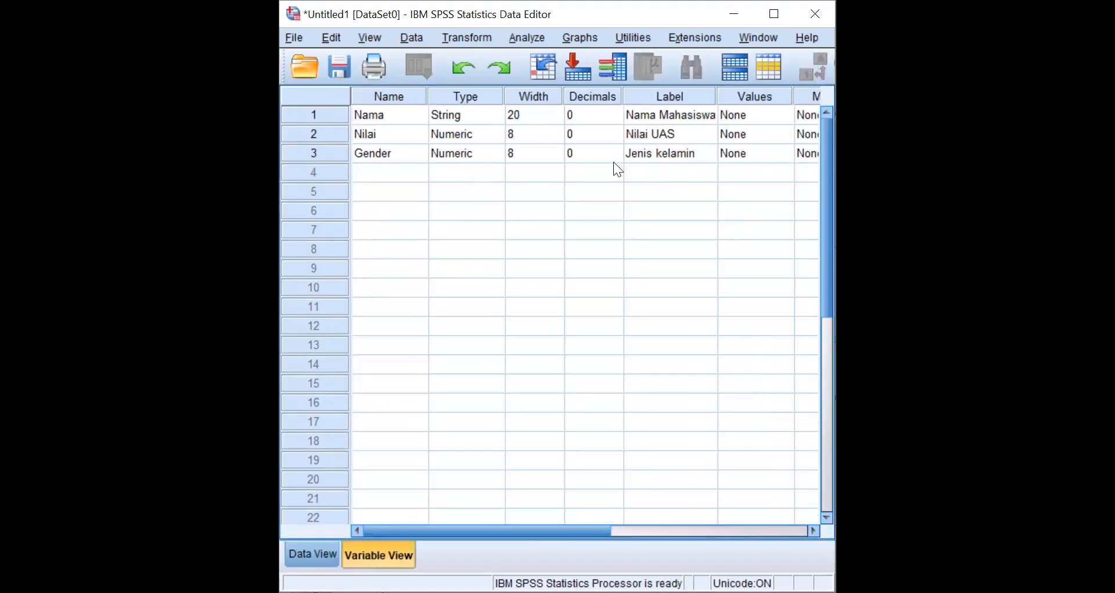
pyautogui.click(308, 552)
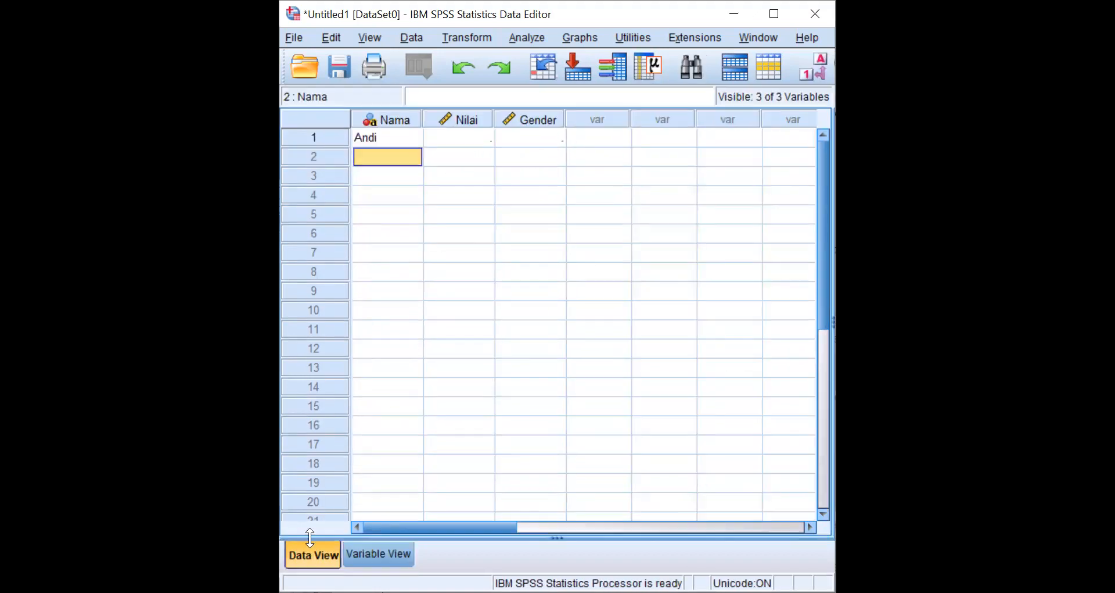
pyautogui.write('Andini')
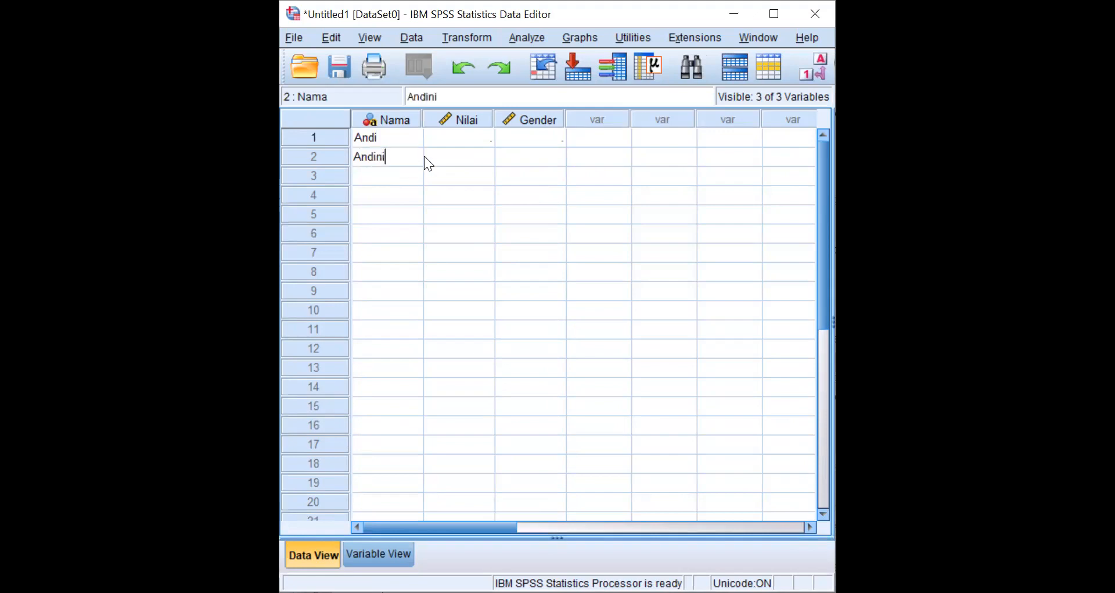
pyautogui.press('Return')
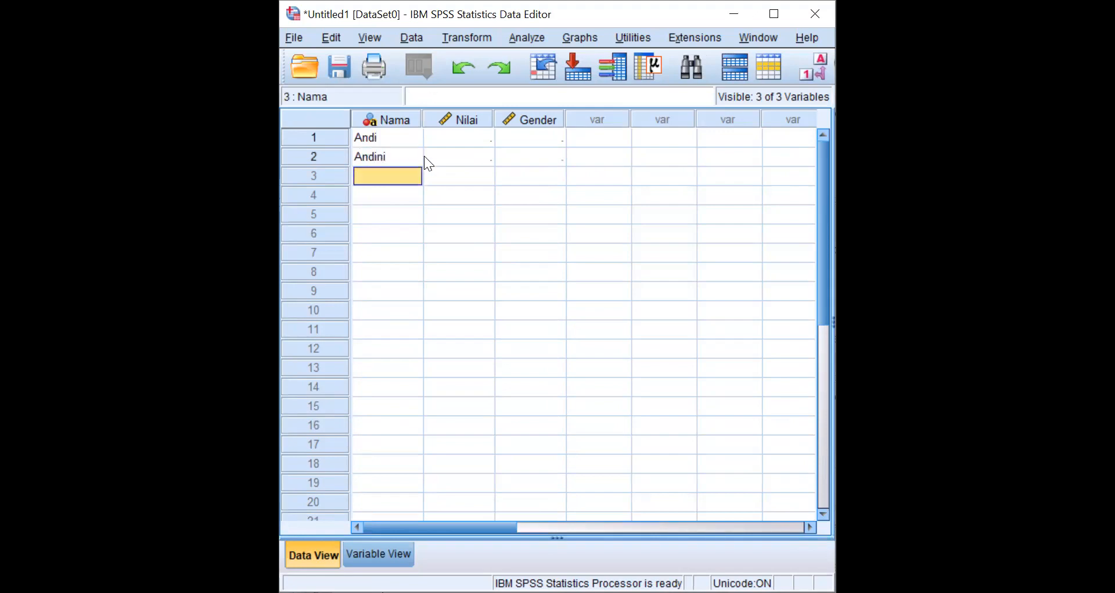
pyautogui.write('Anita')
pyautogui.press('Return')
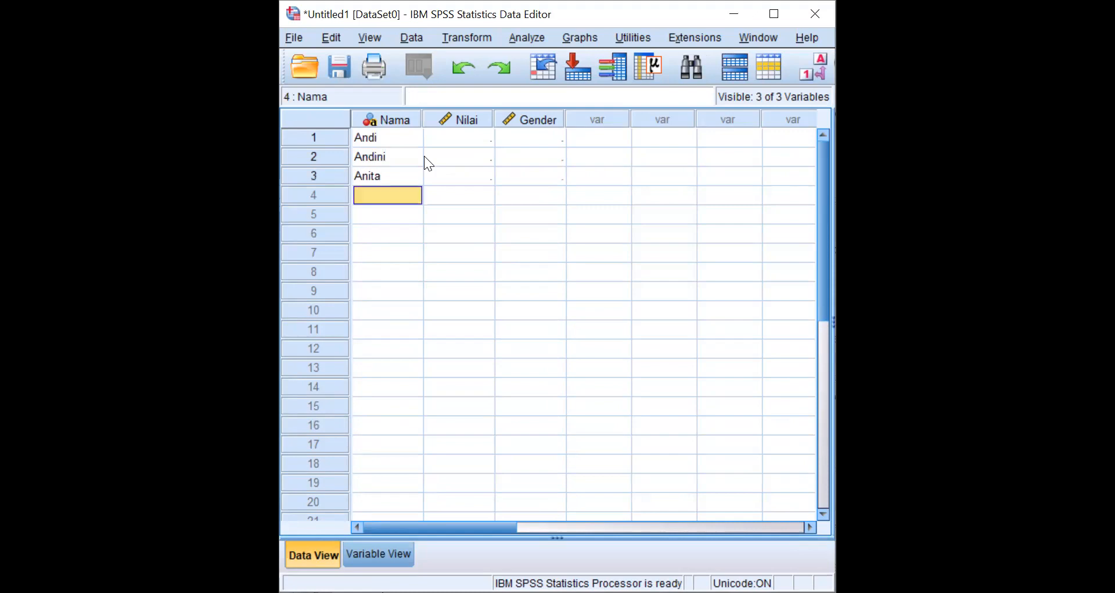
pyautogui.write('Bona')
pyautogui.press('Return')
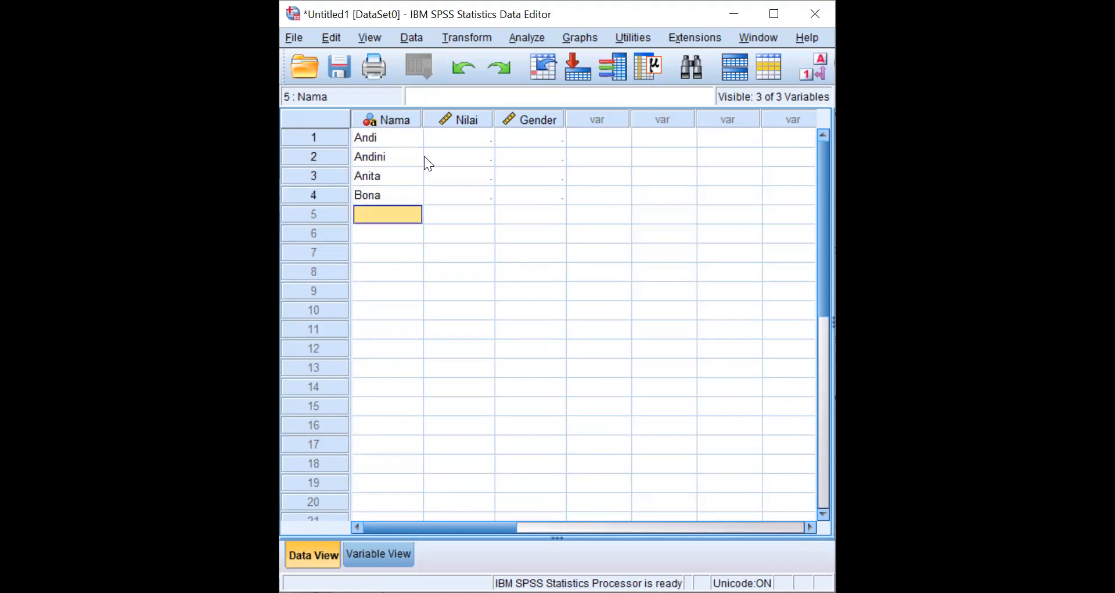
pyautogui.write('Bani')
pyautogui.press('Return')
pyautogui.write('Candra')
pyautogui.press('Return')
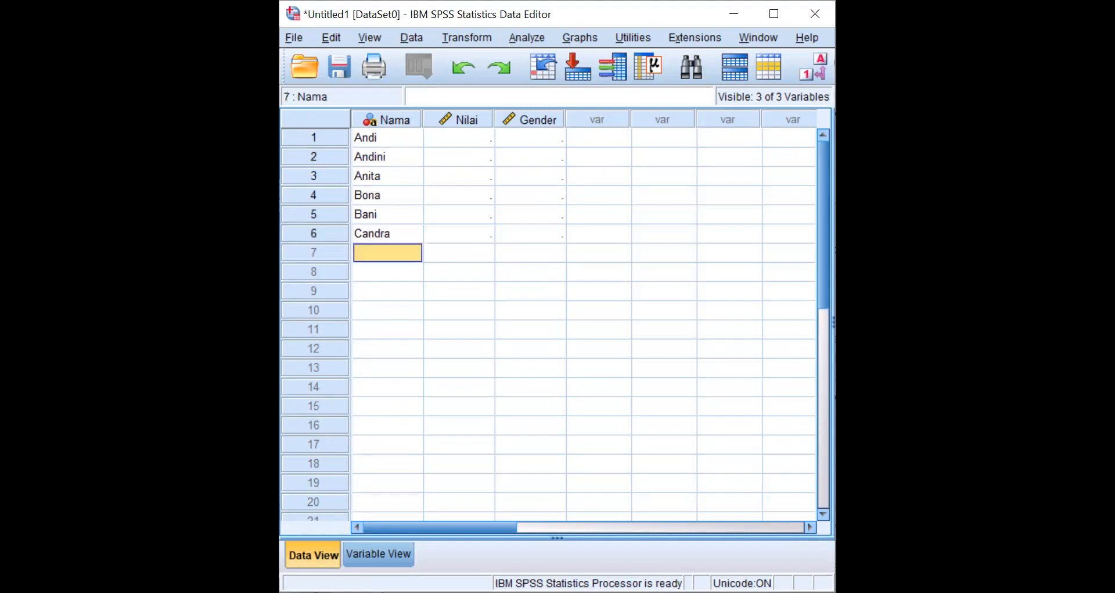
pyautogui.write('Doni')
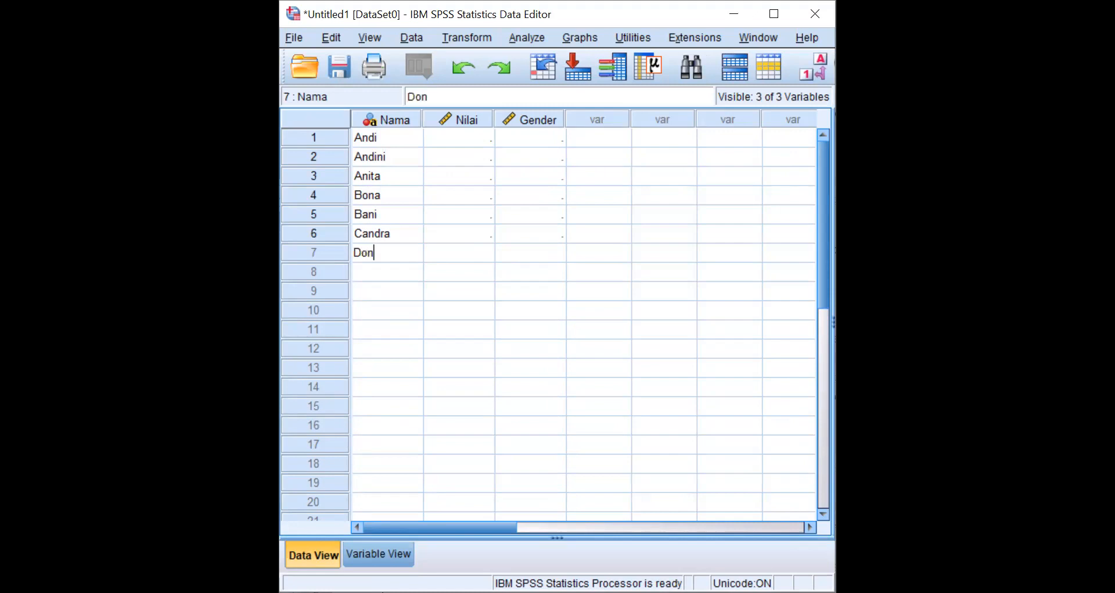
pyautogui.press('Return')
pyautogui.write('Ernita')
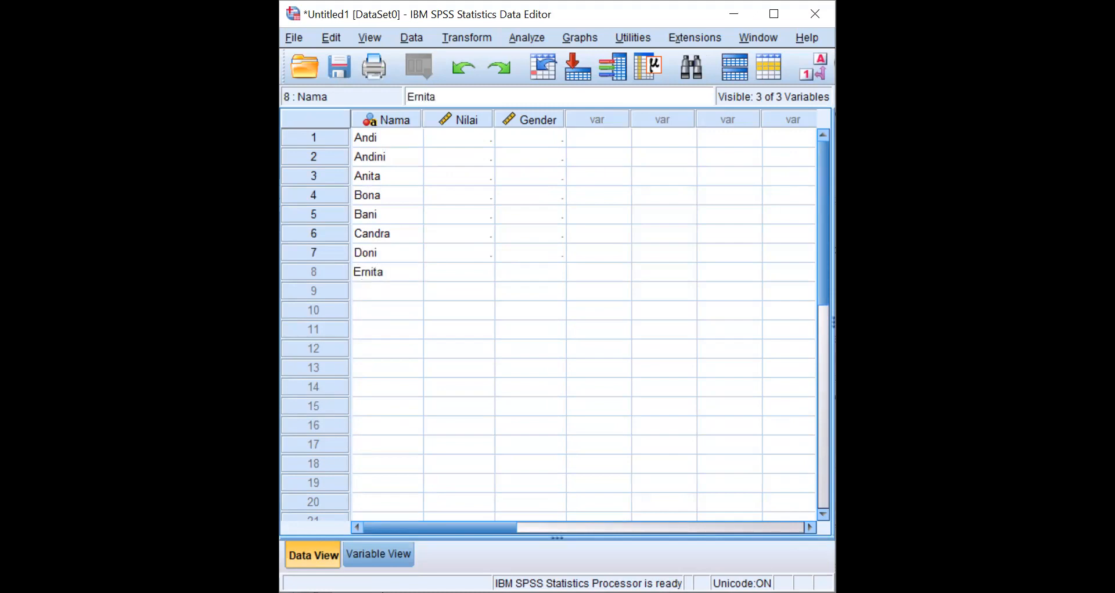
# Enter the scores 65, 90, 70, 75, 80, 85, 85 and 75 in rows 1 to 8 of the Nilai column.
pyautogui.click(490, 135)
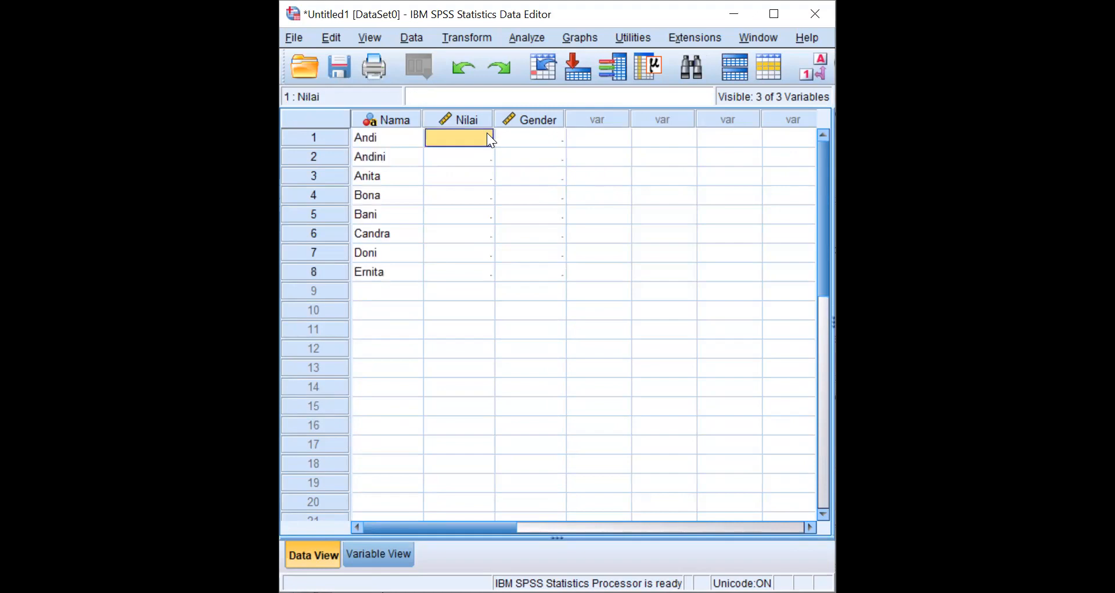
pyautogui.write('65')
pyautogui.press('Return')
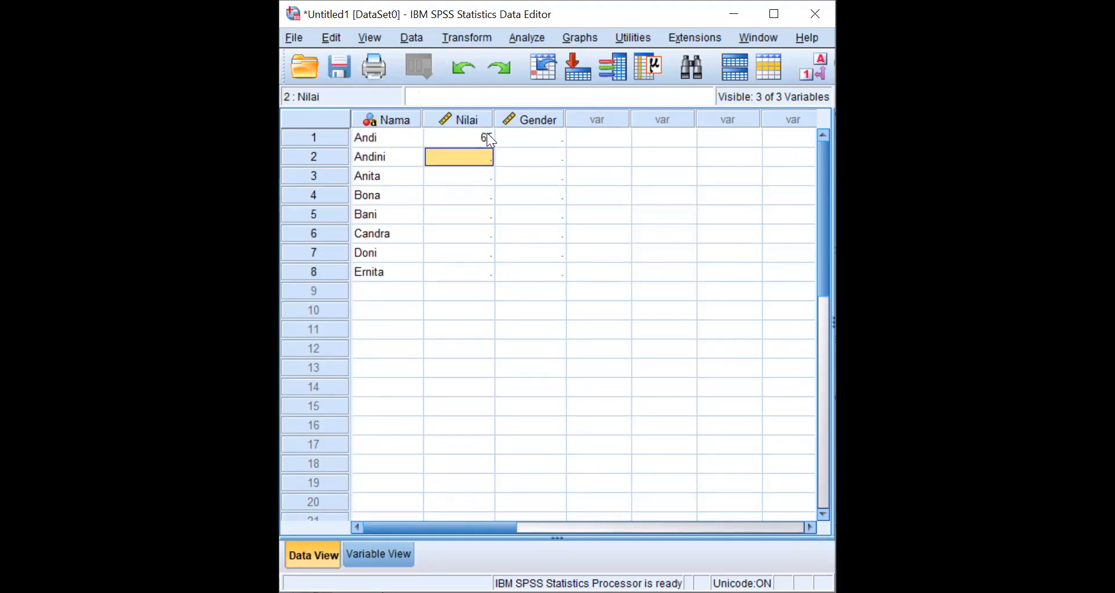
pyautogui.write('90')
pyautogui.press('Return')
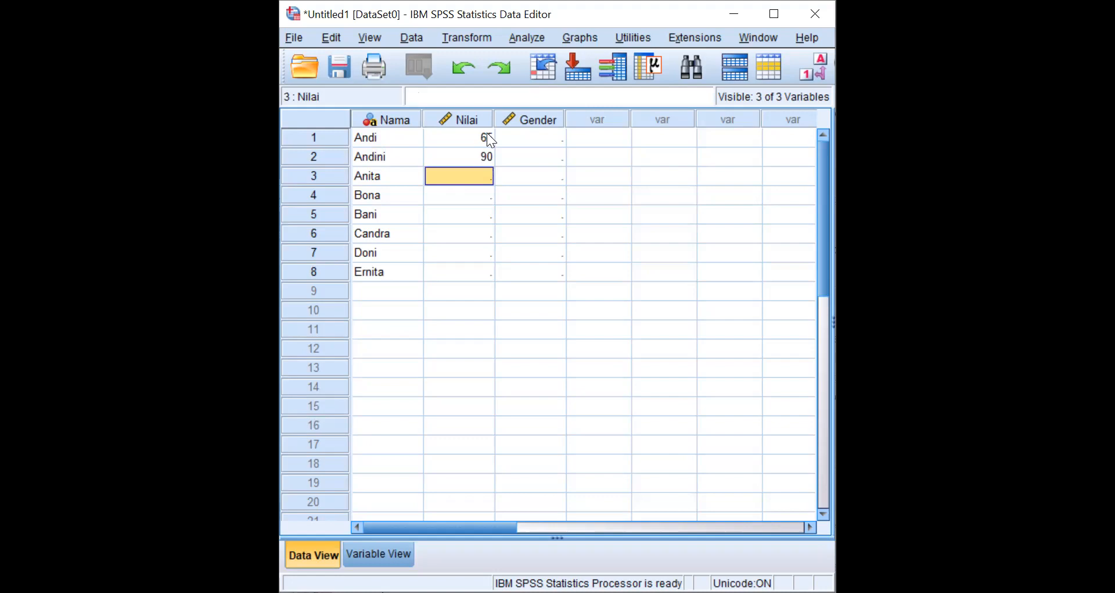
pyautogui.write('70')
pyautogui.press('Return')
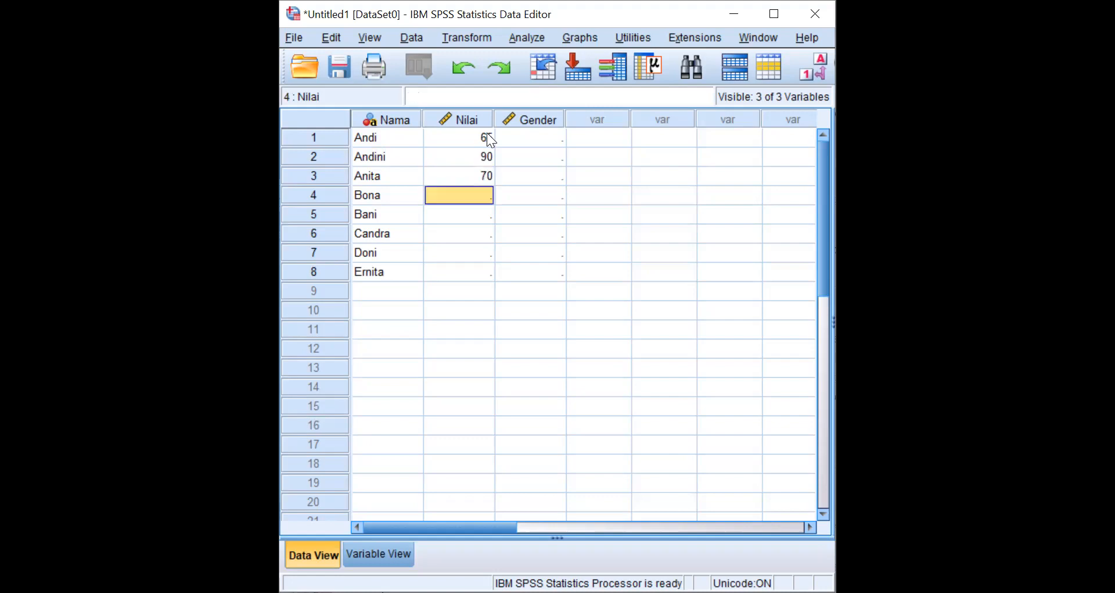
pyautogui.write('75')
pyautogui.press('Return')
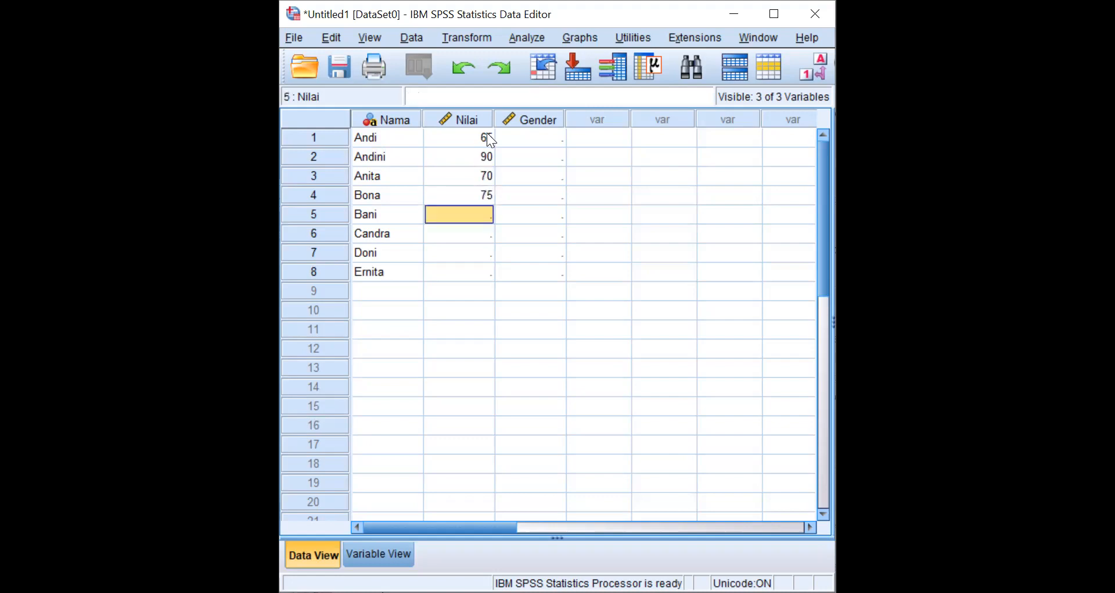
pyautogui.write('80')
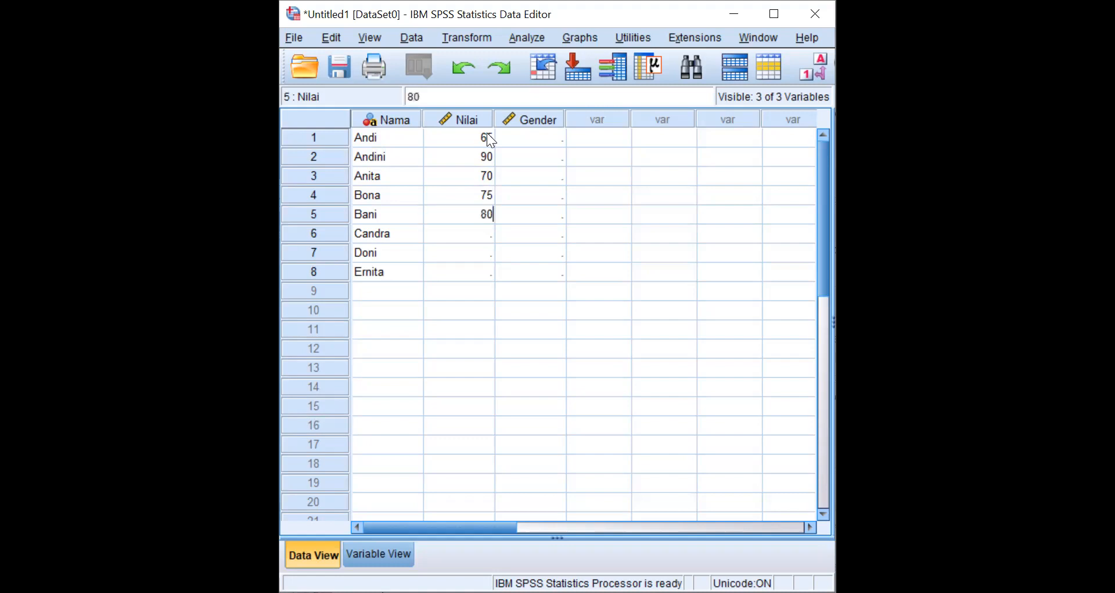
pyautogui.press('Return')
pyautogui.write('85')
pyautogui.press('Return')
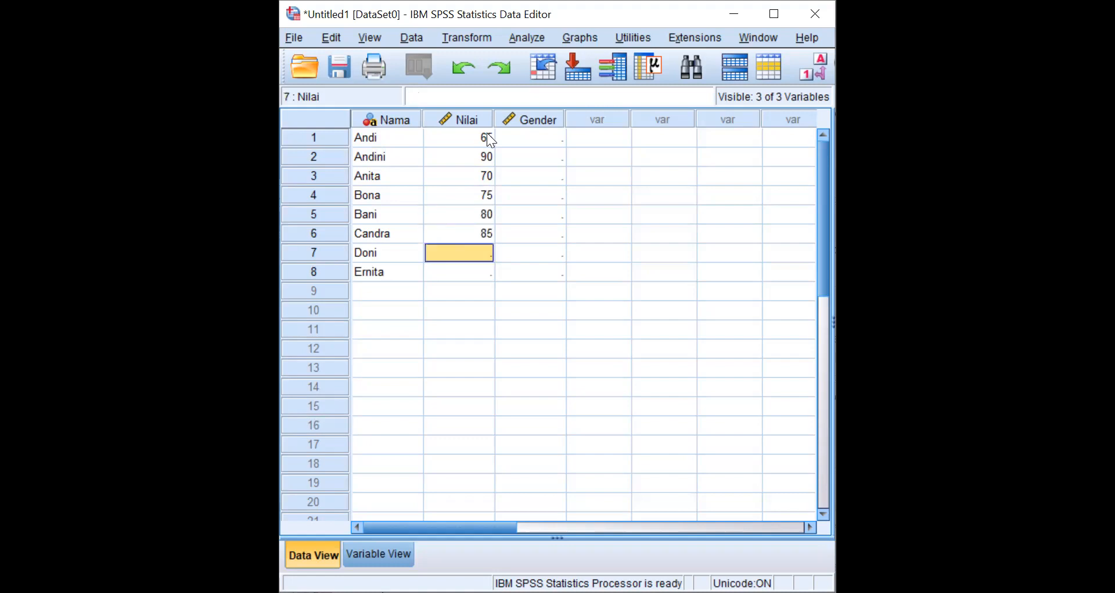
pyautogui.write('85')
pyautogui.press('Return')
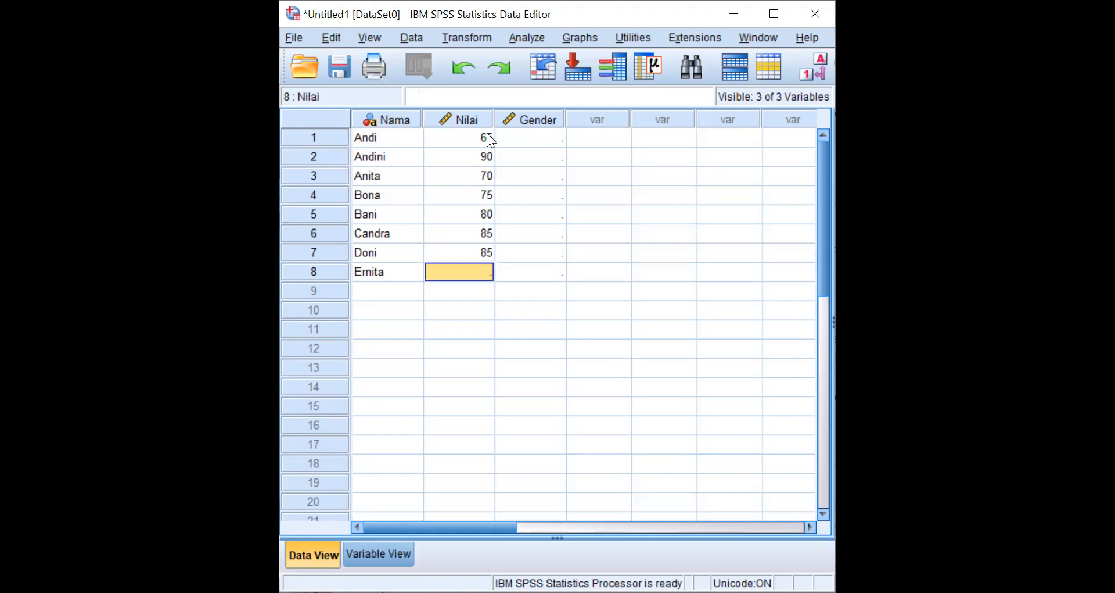
pyautogui.write('75')
# Enter the gender codes 1, 0, 0, 0, 1, 1, 1 and 0 in rows 1 to 8 of the Gender column.
pyautogui.click(530, 139)
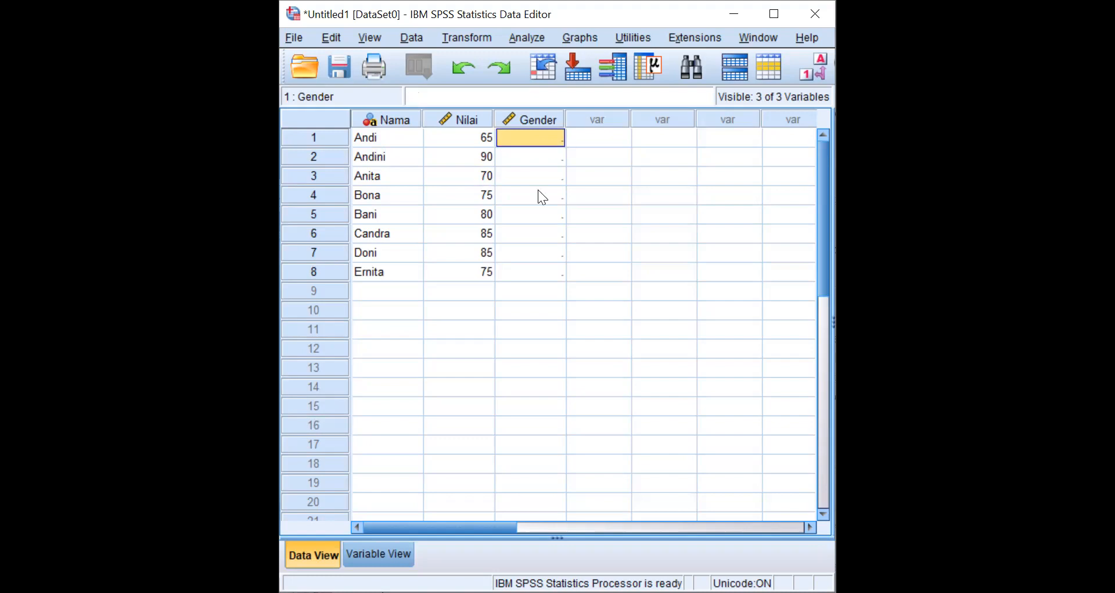
pyautogui.click(393, 551)
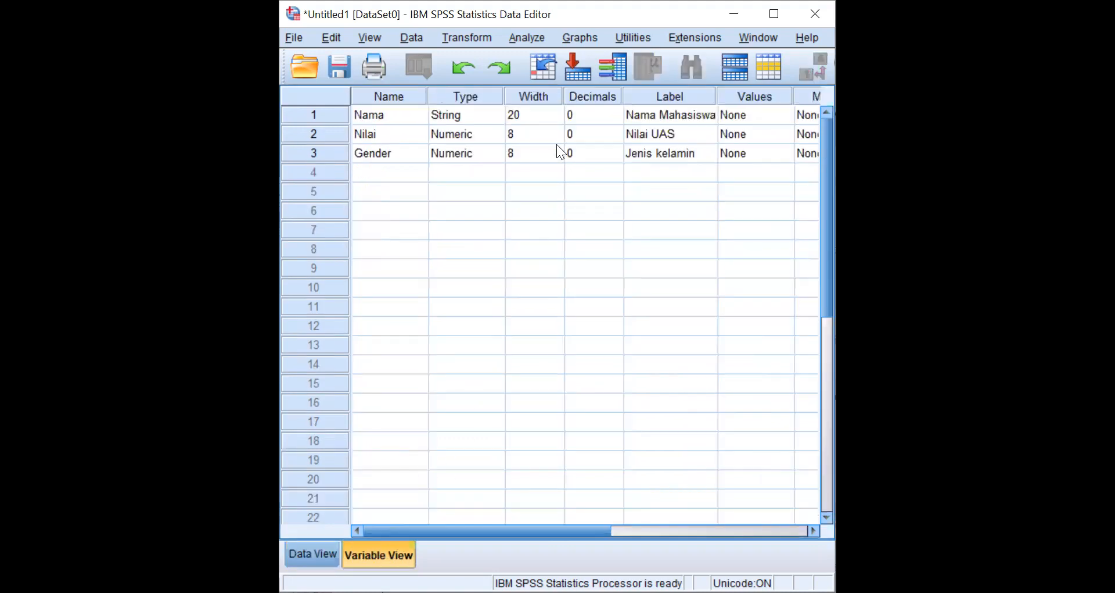
pyautogui.click(812, 530)
pyautogui.click(812, 530)
pyautogui.click(812, 530)
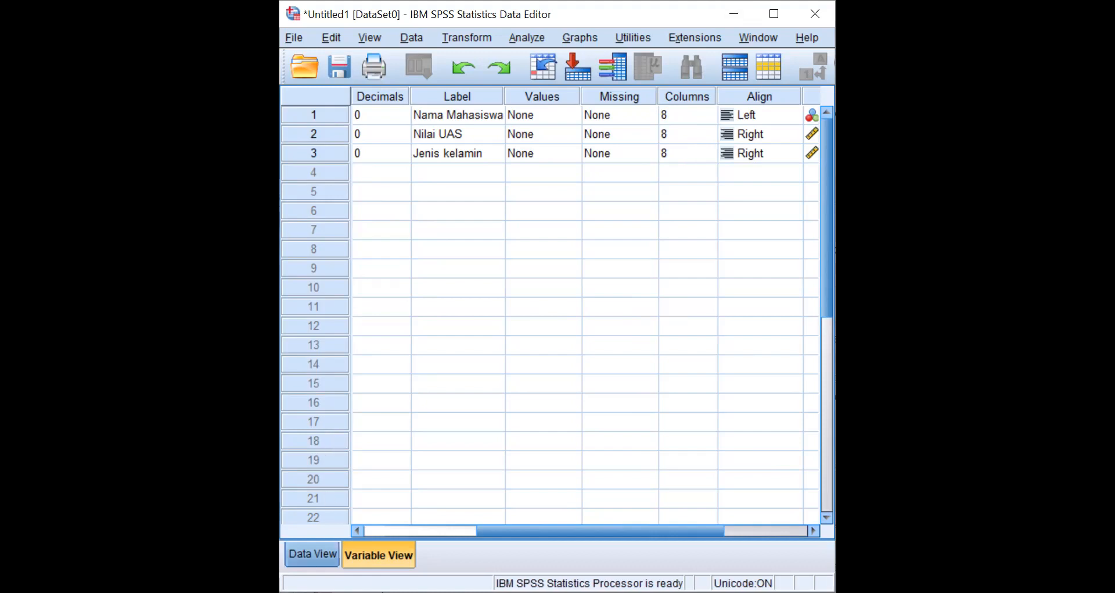
pyautogui.click(313, 553)
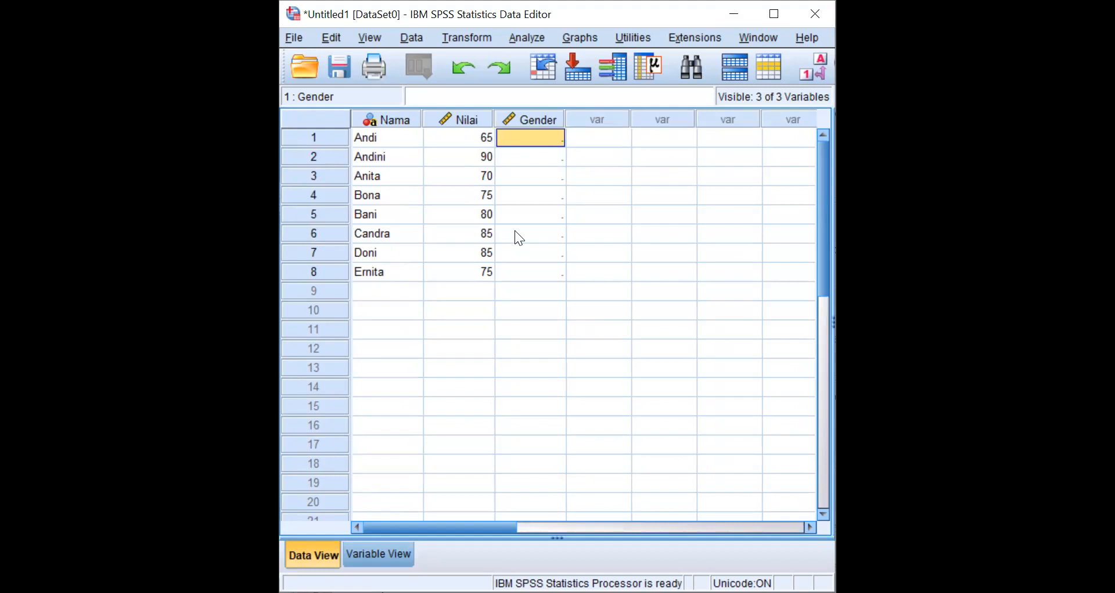
pyautogui.write('1')
pyautogui.press('Return')
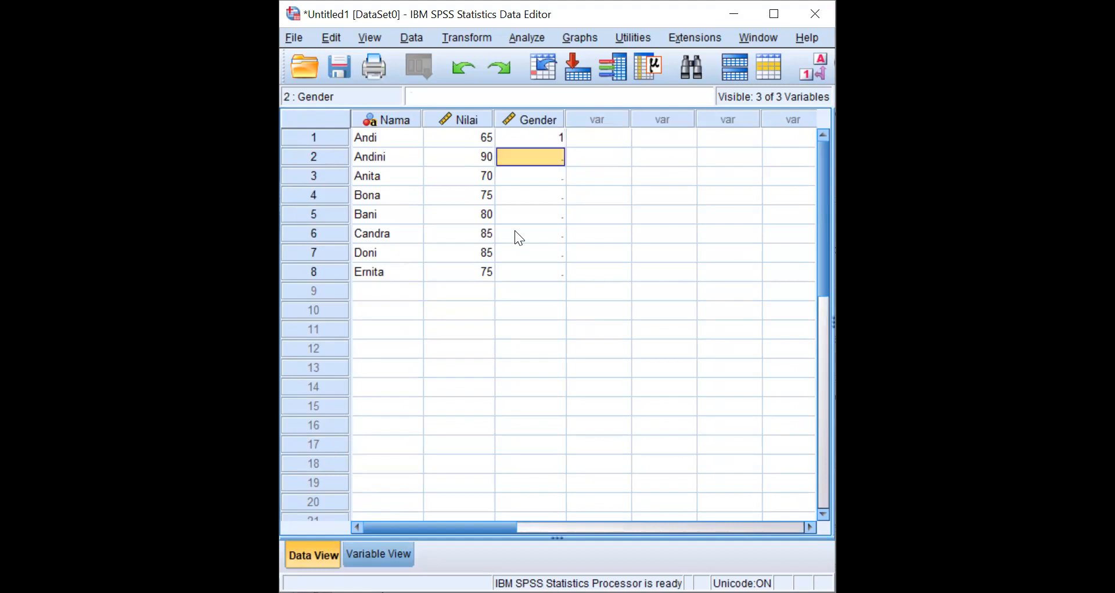
pyautogui.write('0')
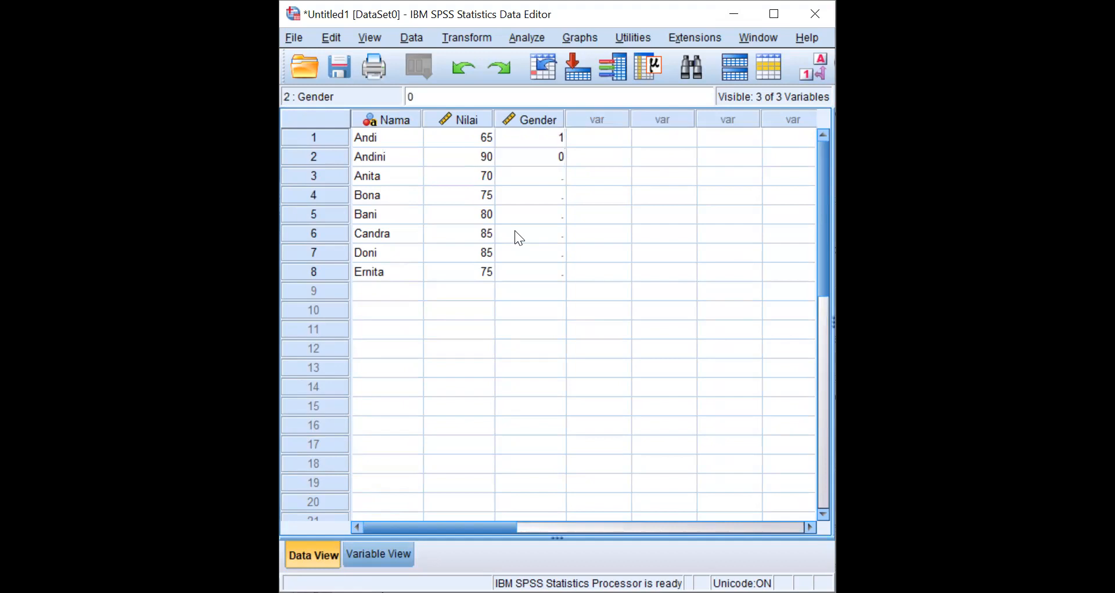
pyautogui.press('Return')
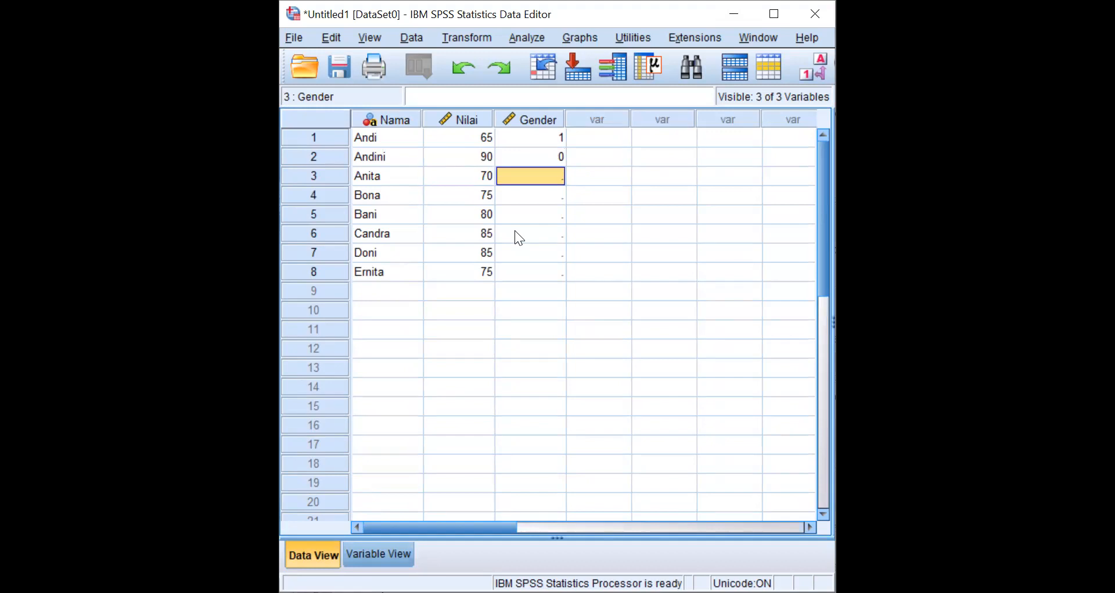
pyautogui.write('0')
pyautogui.press('Return')
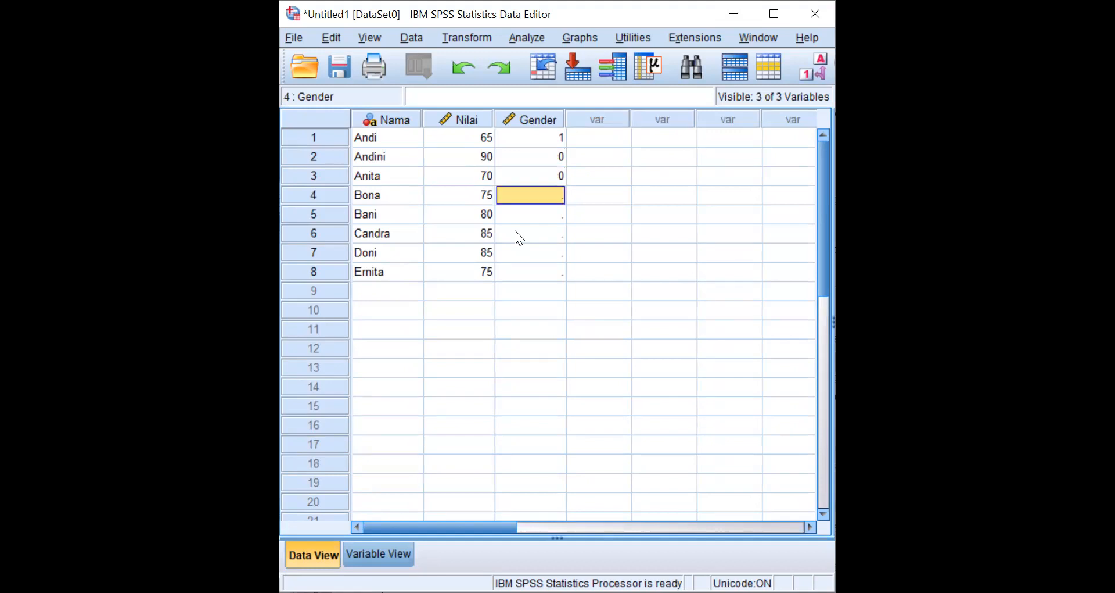
pyautogui.write('0')
pyautogui.press('Return')
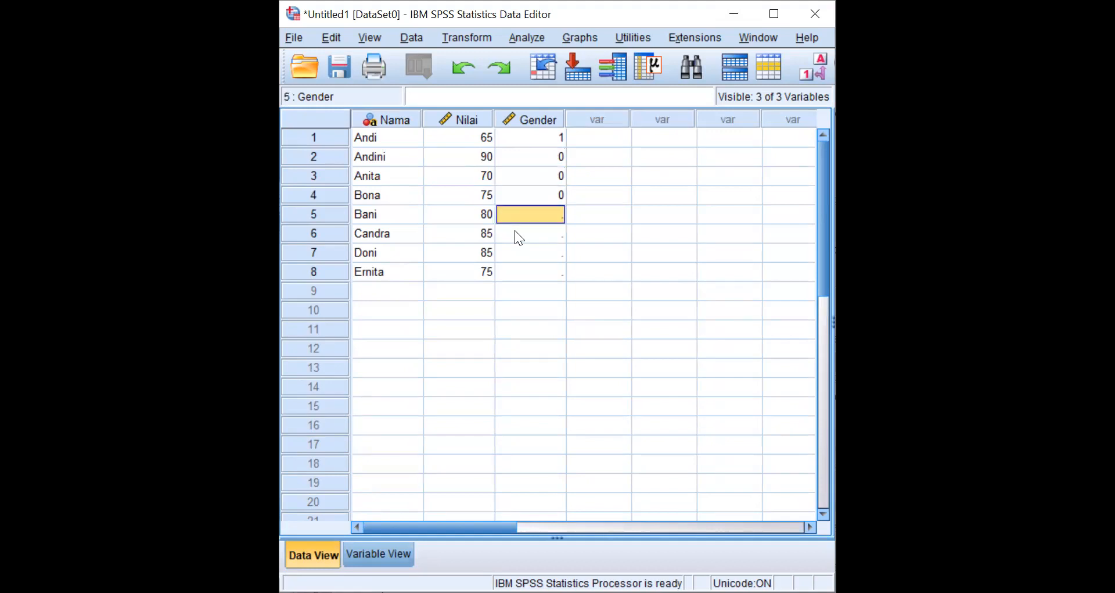
pyautogui.write('1')
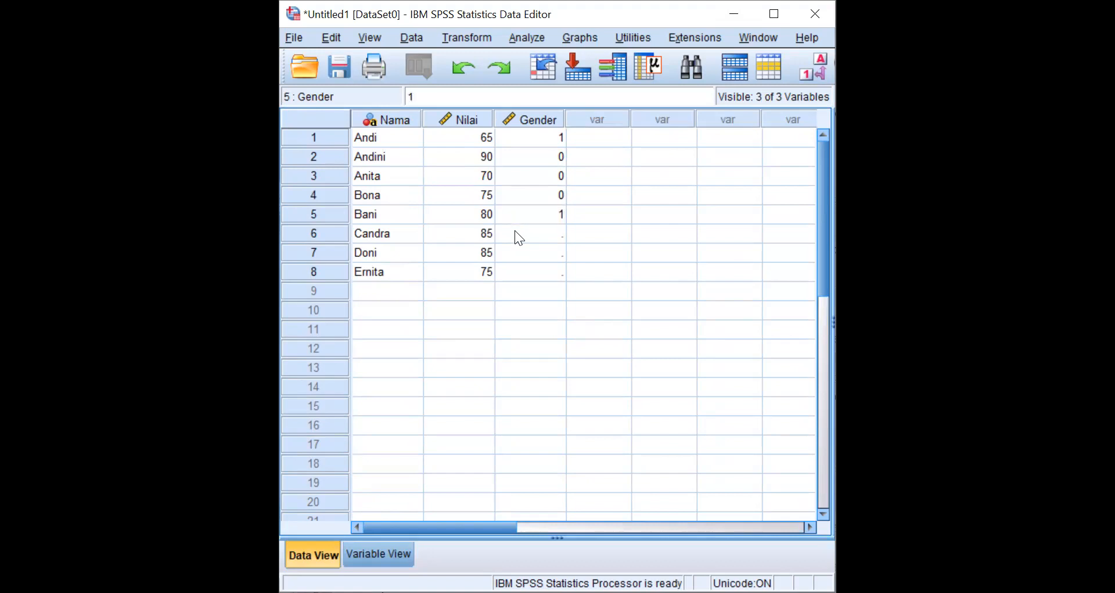
pyautogui.press('Return')
pyautogui.write('1')
pyautogui.press('Return')
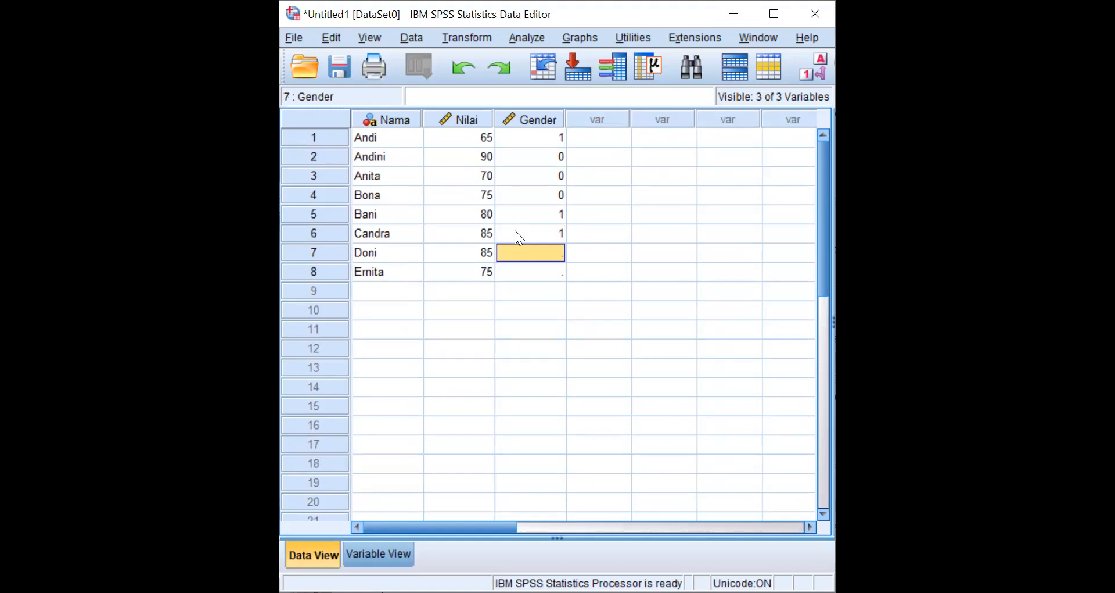
pyautogui.write('1')
pyautogui.press('Return')
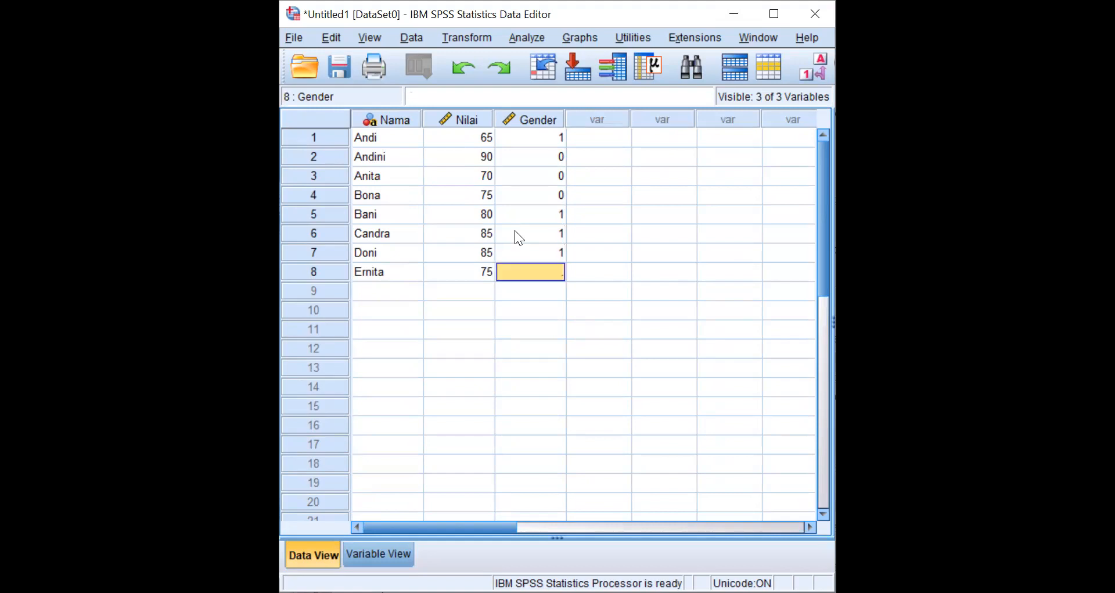
pyautogui.write('0')
pyautogui.press('Return')
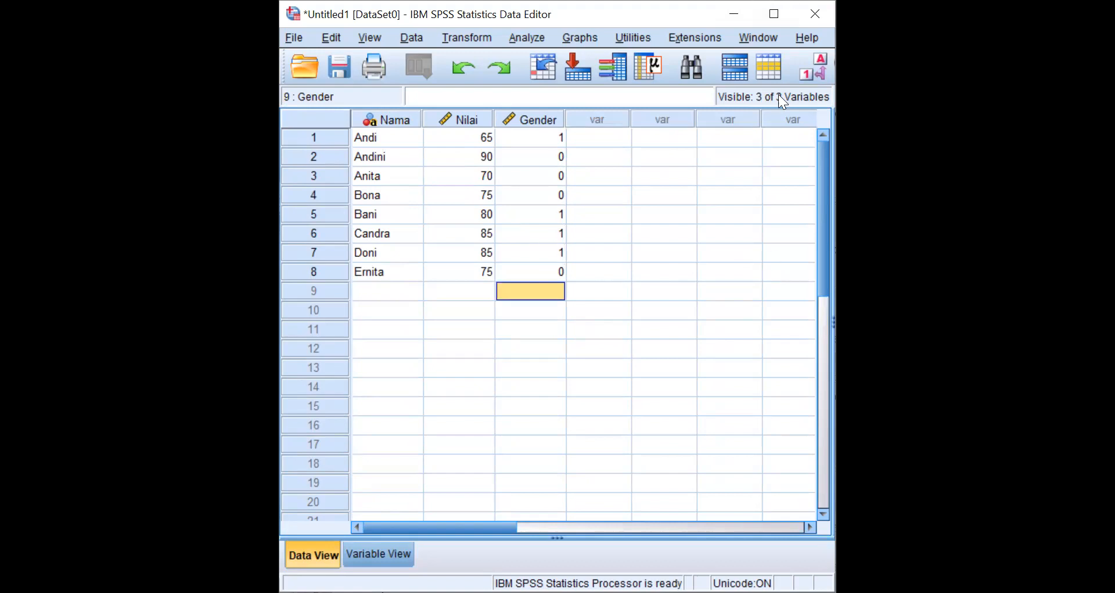
# Maximize the data editor window and switch to the Data 1 workbook in Excel to examine its student table.
pyautogui.press('super+Up')
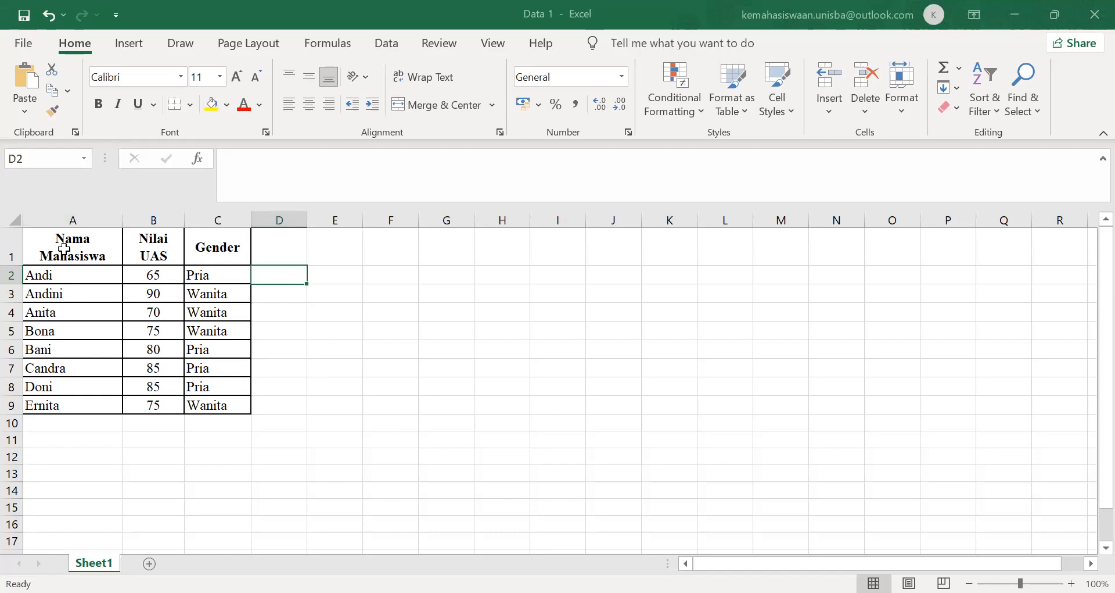
pyautogui.click(64, 275)
pyautogui.click(62, 292)
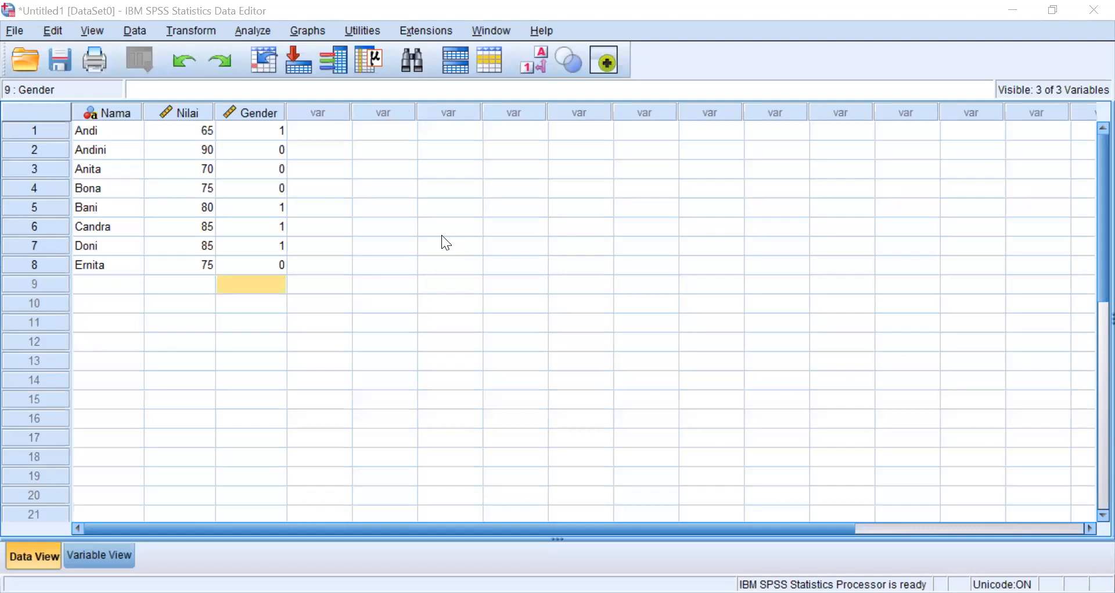
# Clear the Nama, Nilai and Gender variables with all their data from the SPSS dataset.
pyautogui.click(122, 112)
pyautogui.rightClick(122, 113)
pyautogui.click(195, 231)
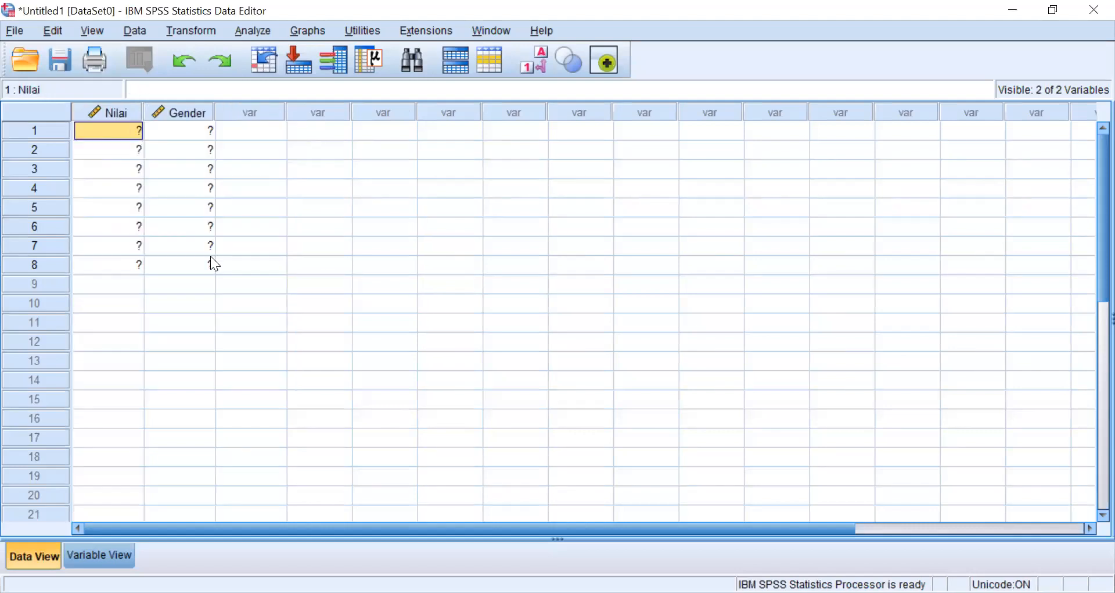
pyautogui.click(98, 110)
pyautogui.rightClick(98, 109)
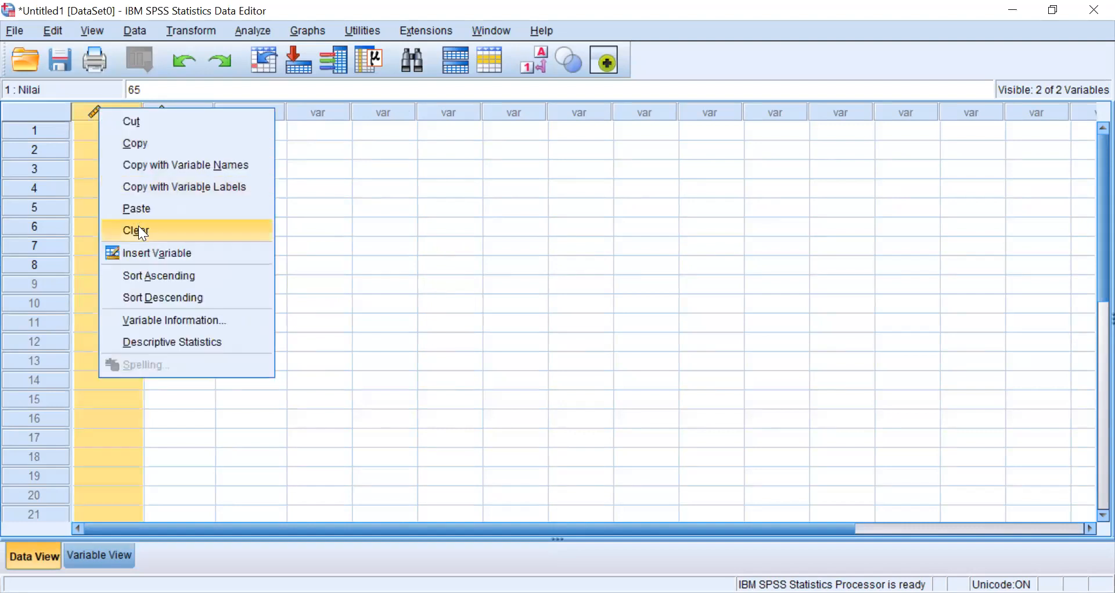
pyautogui.click(140, 231)
pyautogui.click(123, 110)
pyautogui.rightClick(124, 111)
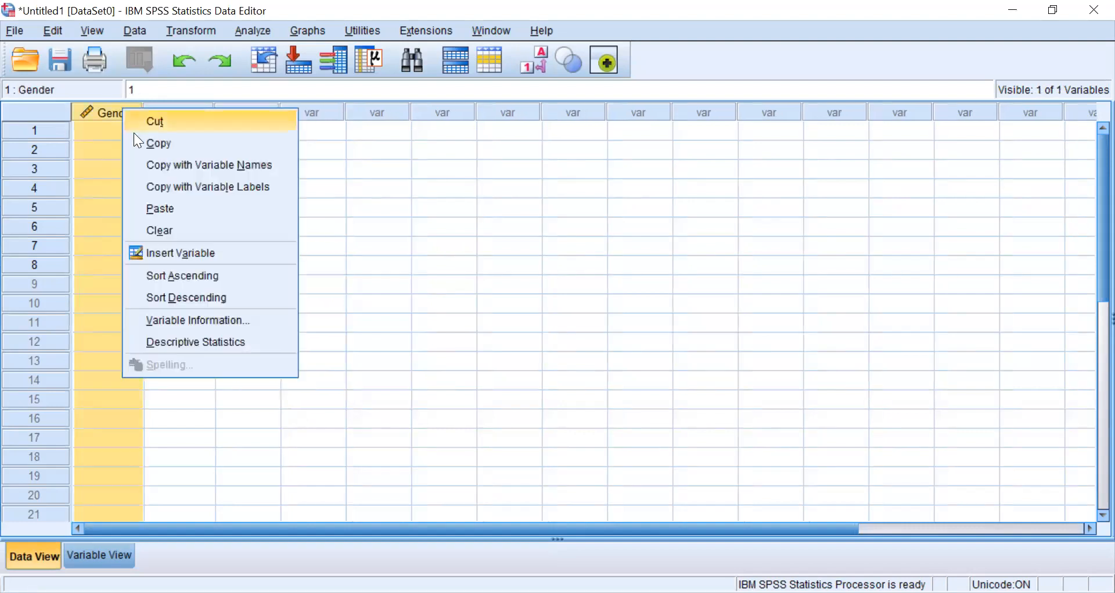
pyautogui.click(169, 228)
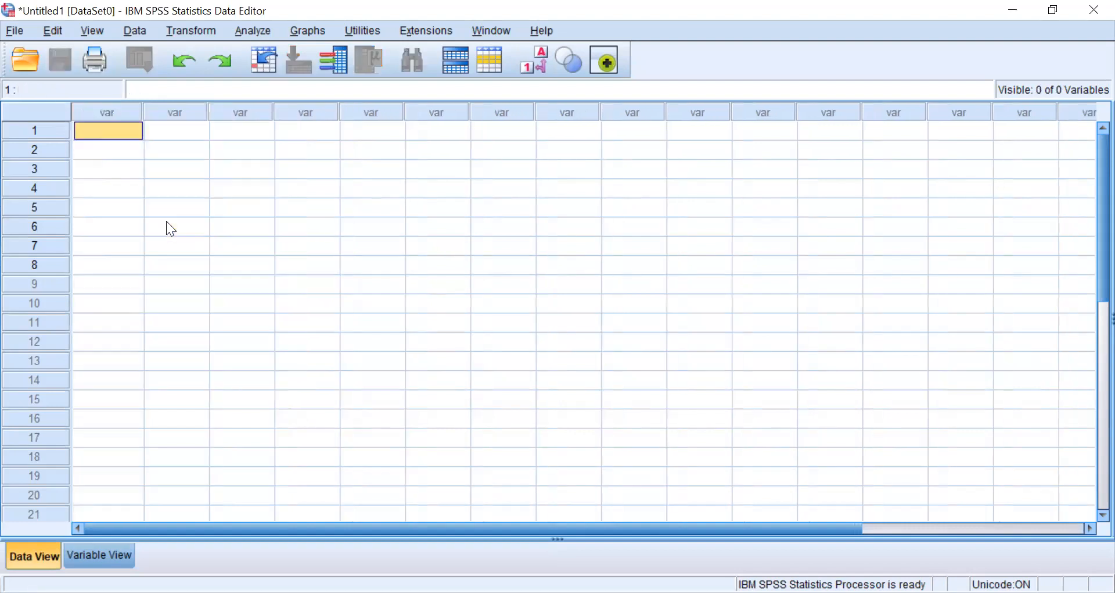
# Import Sheet1 of the Excel file Data 1.xlsx from the Data folder, reading variable names from the first row.
pyautogui.click(14, 30)
pyautogui.moveTo(72, 93)
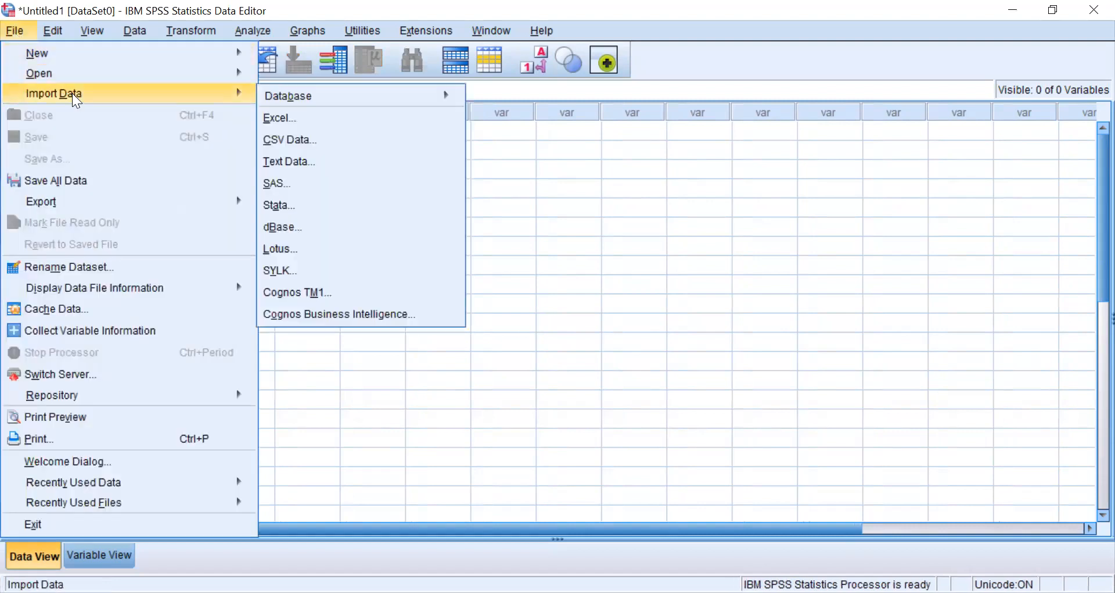
pyautogui.click(284, 119)
pyautogui.click(453, 166)
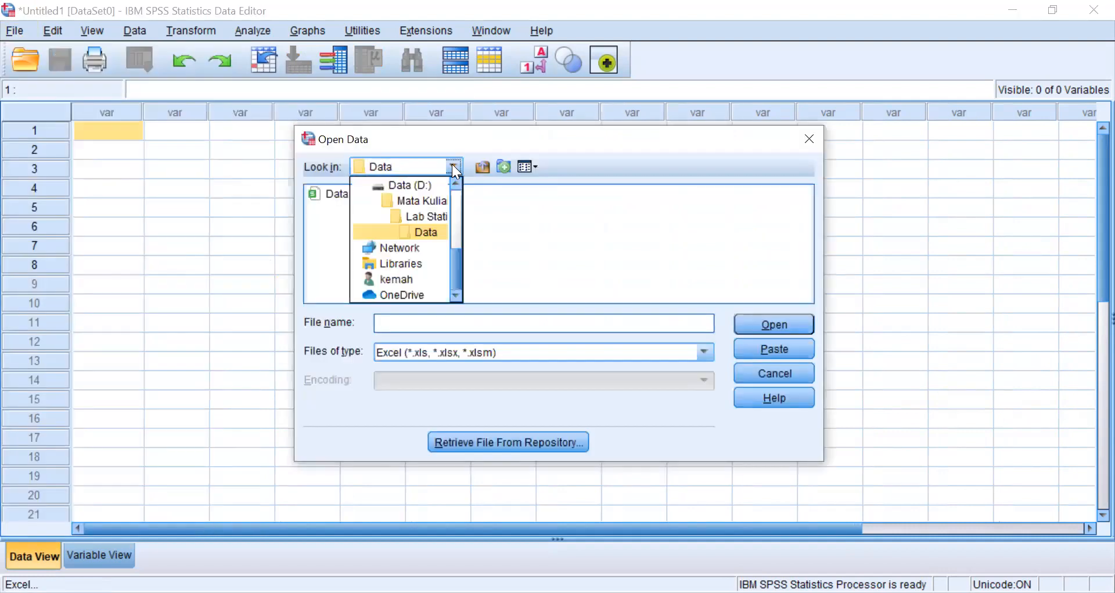
pyautogui.click(418, 217)
pyautogui.doubleClick(339, 194)
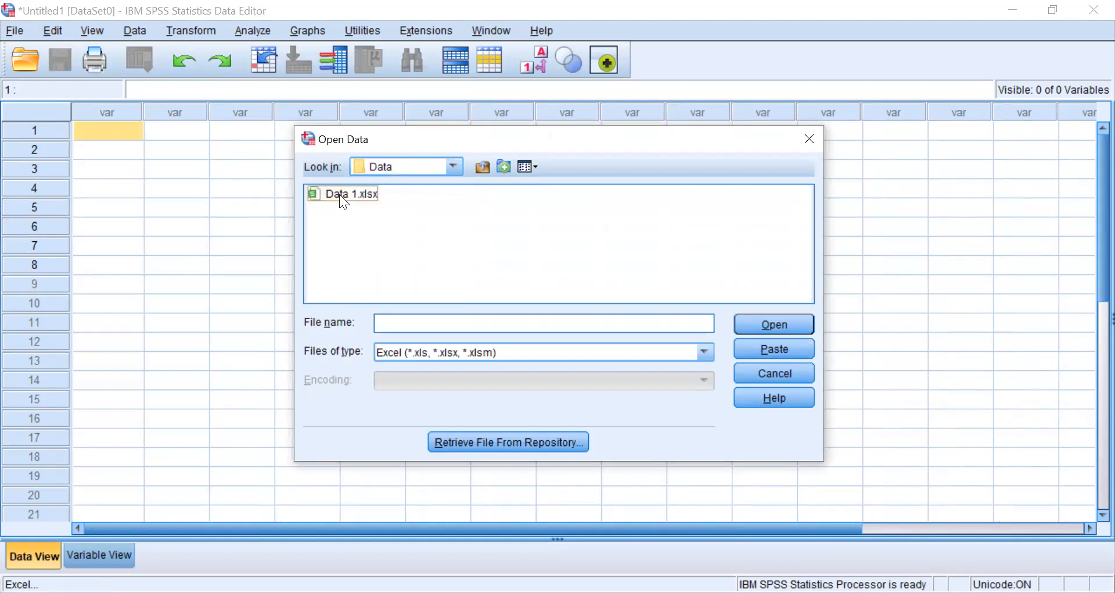
pyautogui.click(339, 195)
pyautogui.click(764, 323)
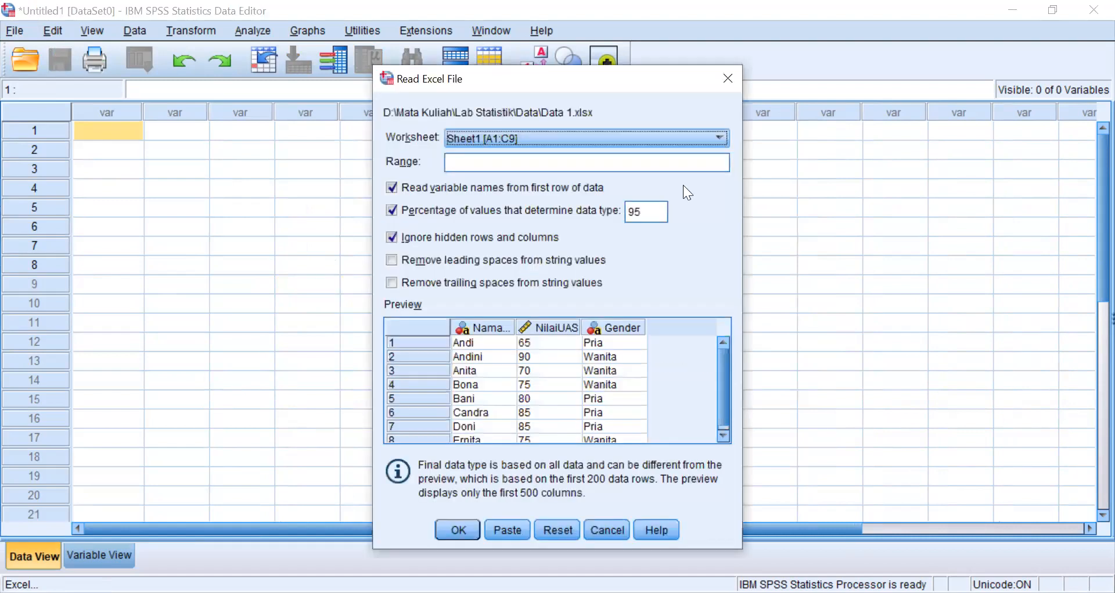
pyautogui.click(456, 536)
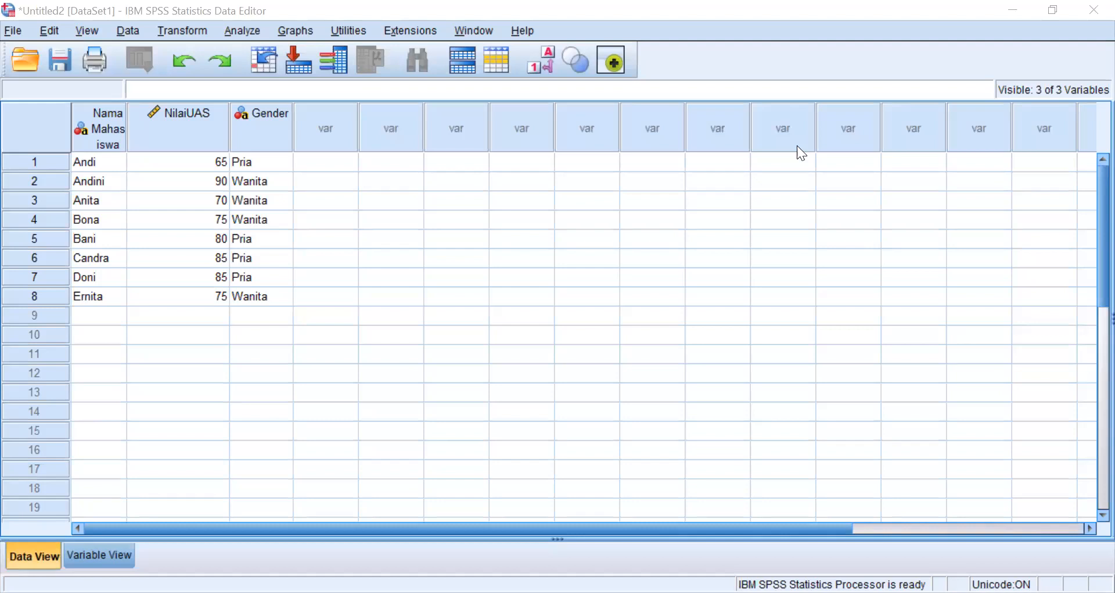
# Examine the imported student records and the definitions of the name, score and gender variables.
pyautogui.click(216, 260)
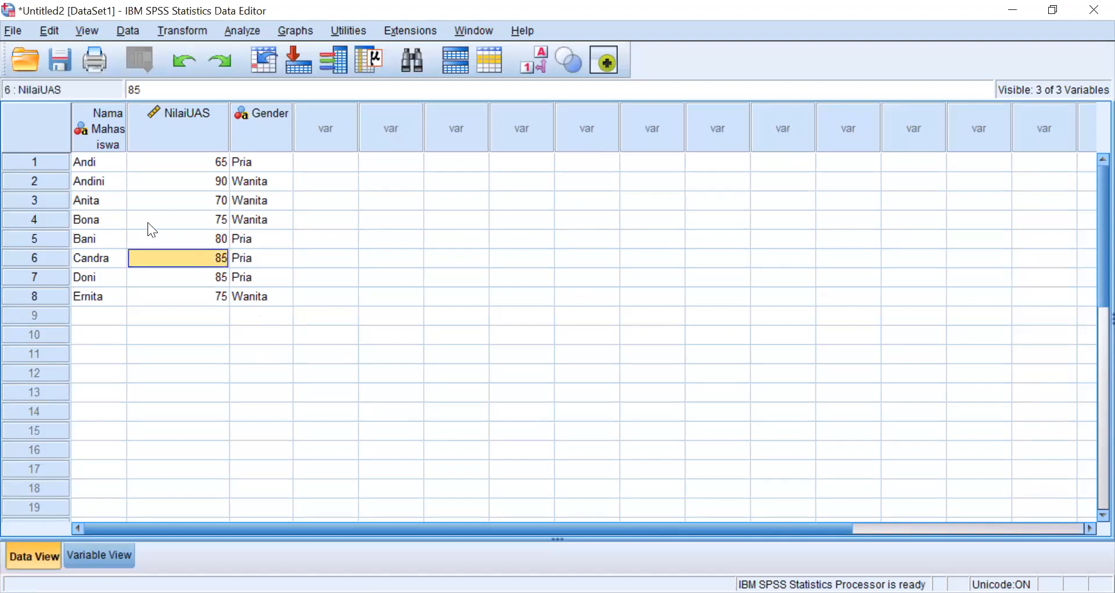
pyautogui.click(97, 163)
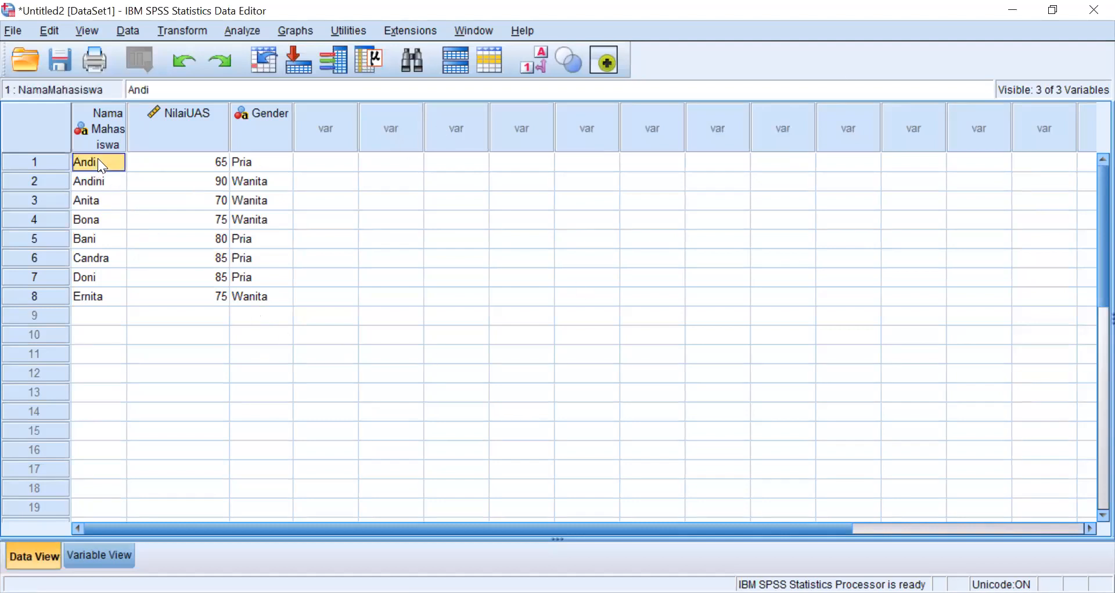
pyautogui.click(264, 180)
pyautogui.click(104, 556)
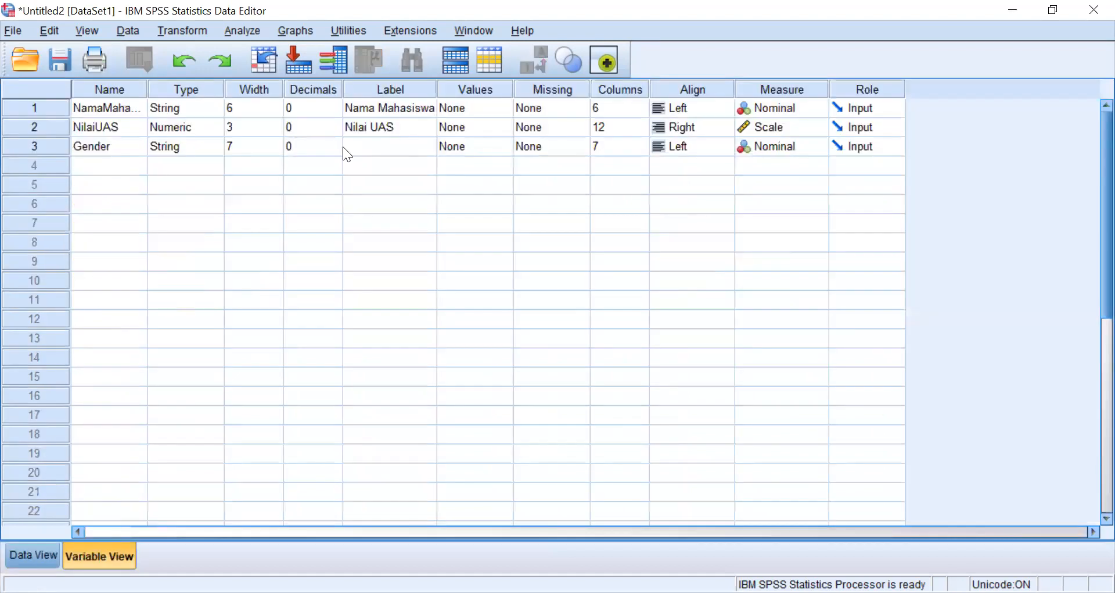
pyautogui.click(35, 552)
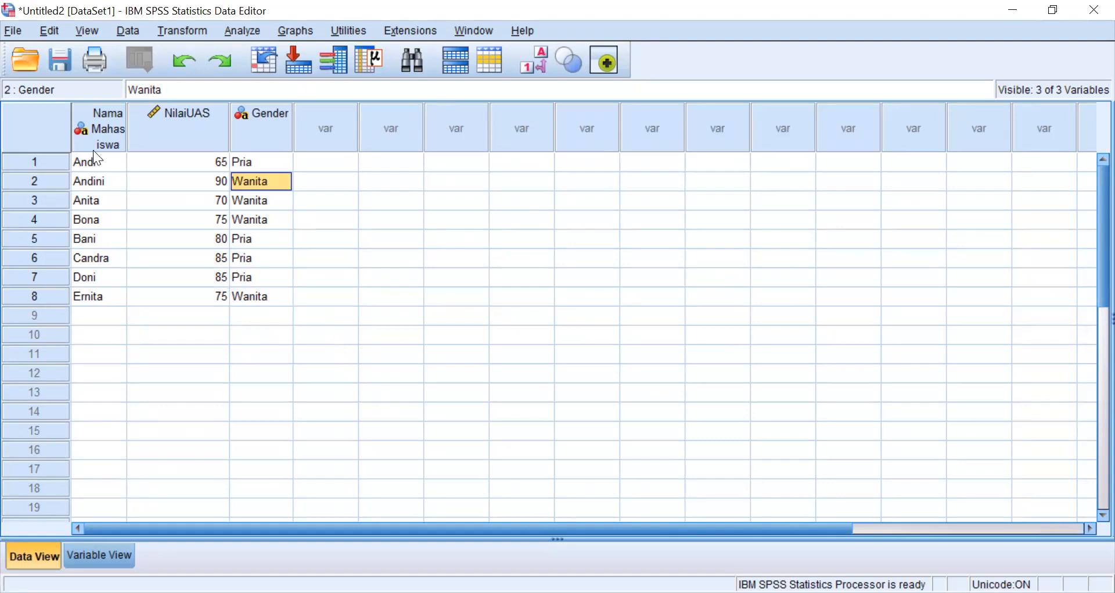
pyautogui.moveTo(94, 151)
pyautogui.click(118, 161)
pyautogui.click(182, 167)
pyautogui.click(245, 169)
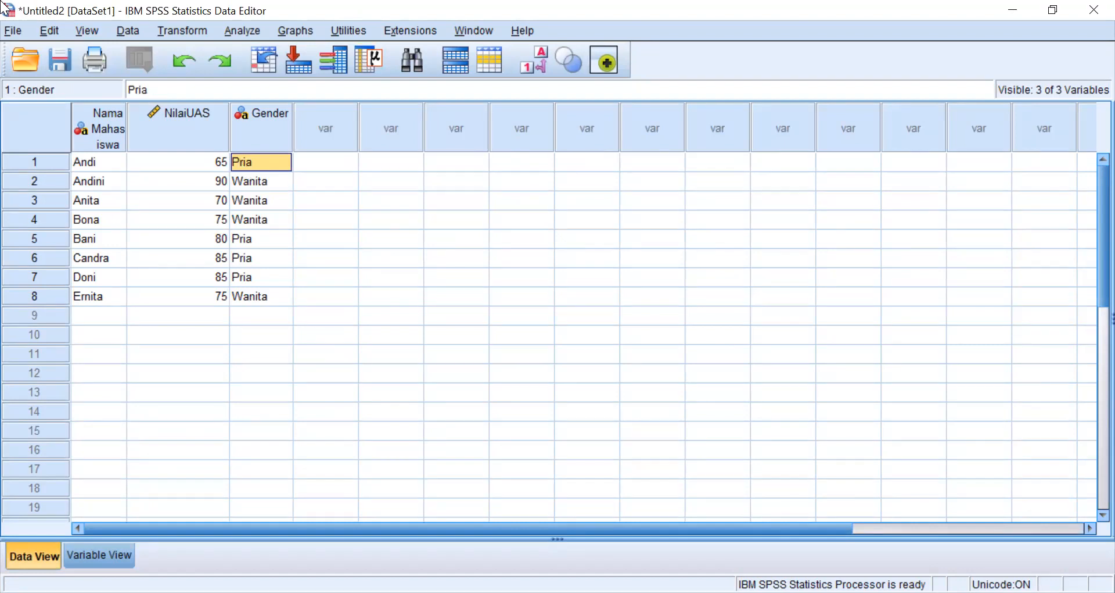
# Save the dataset as Data Latihan 1 in SPSS Statistics (*.sav) format in the Data folder inside Lab Statistik.
pyautogui.click(13, 31)
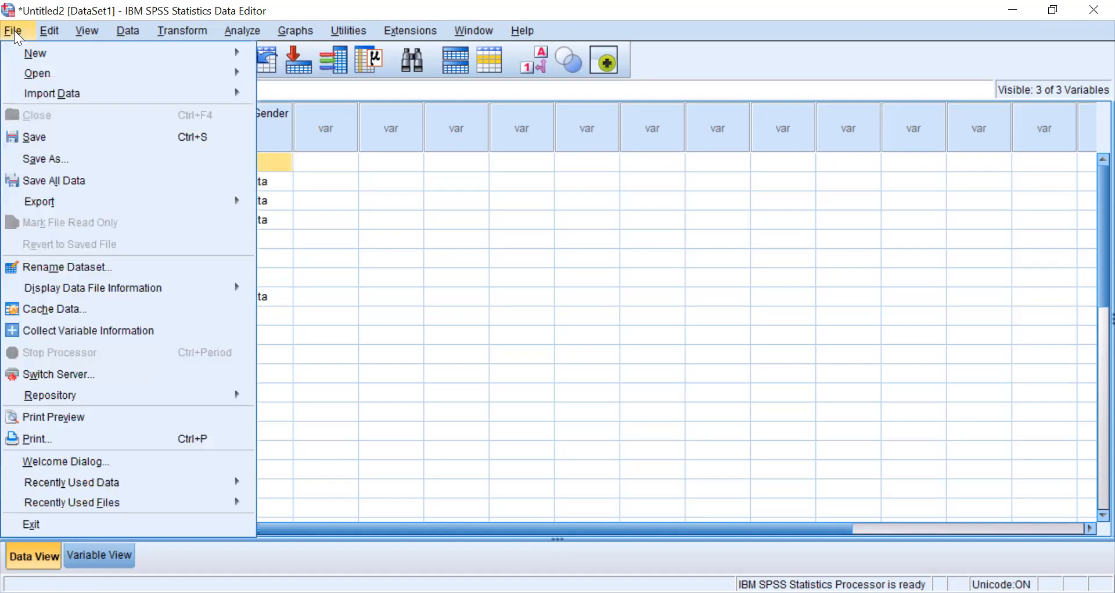
pyautogui.click(124, 144)
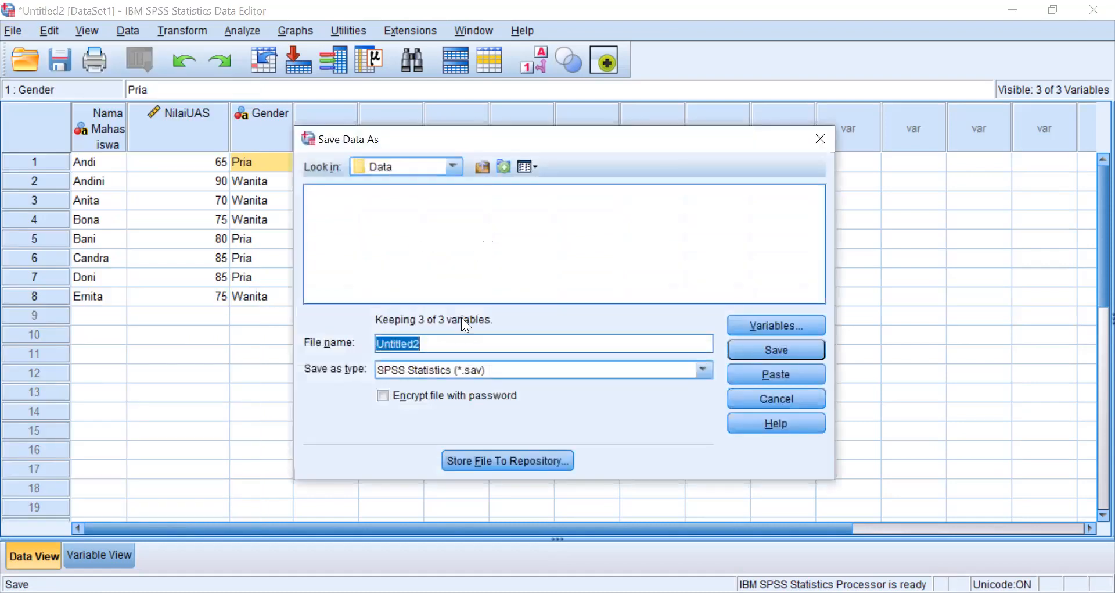
pyautogui.press('BackSpace')
pyautogui.write('Data Latihan 1')
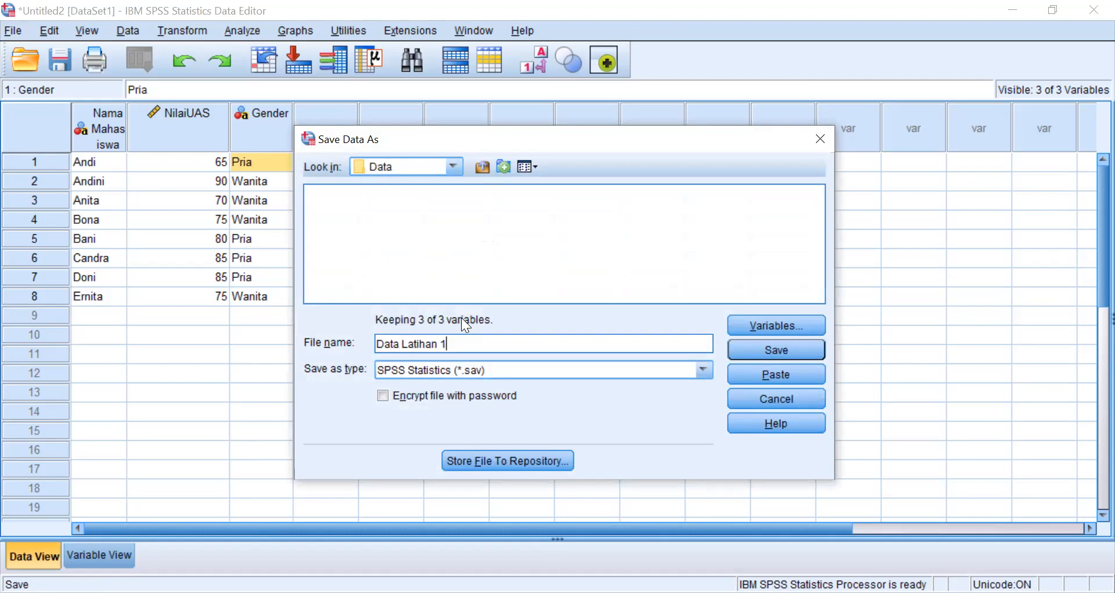
pyautogui.click(454, 167)
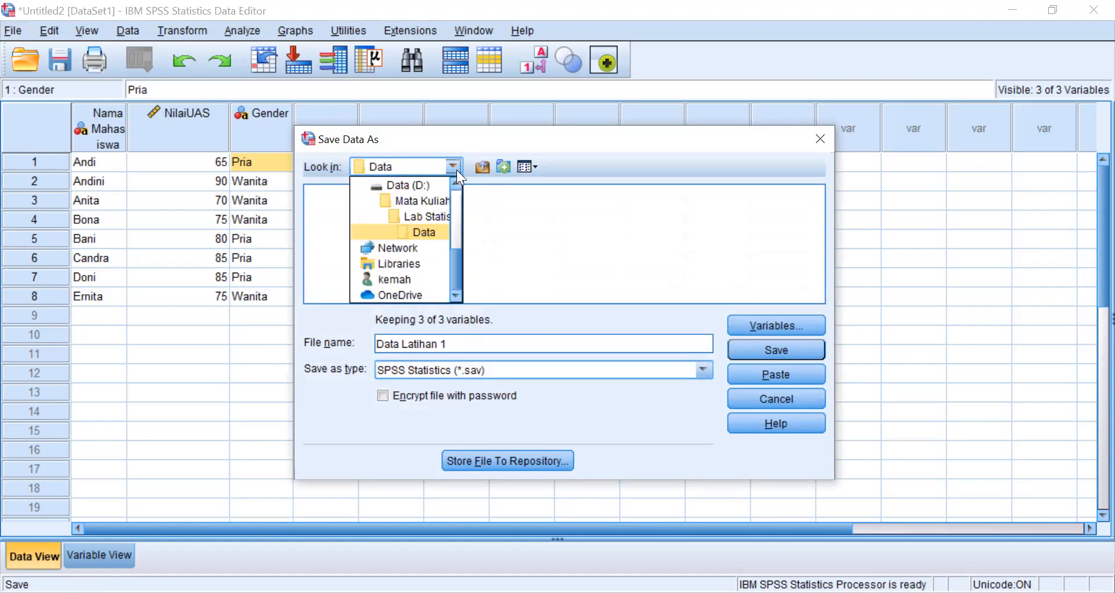
pyautogui.click(443, 213)
pyautogui.doubleClick(442, 213)
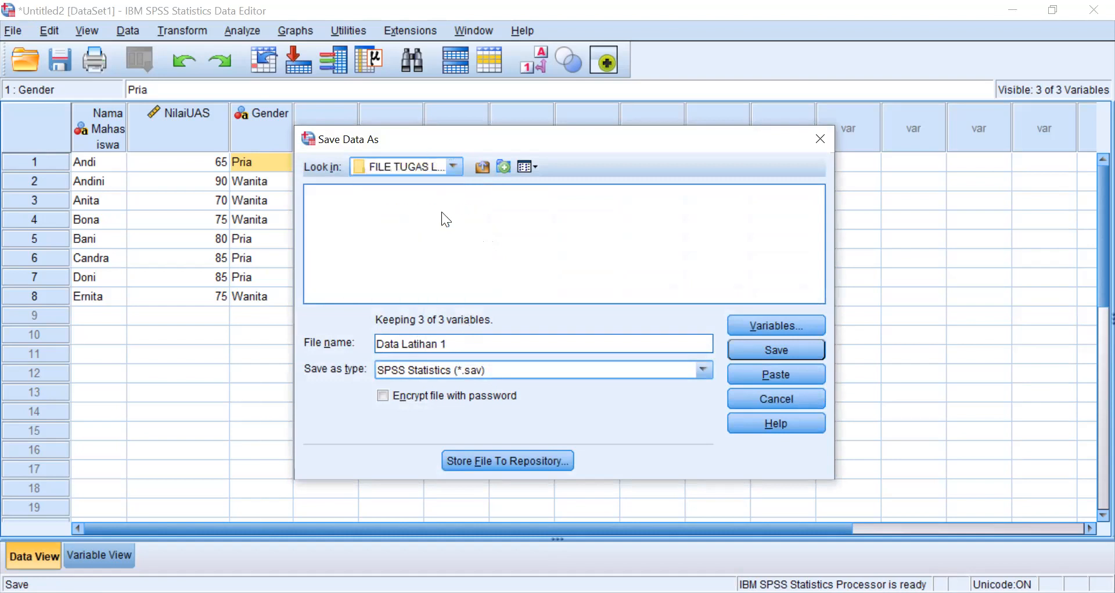
pyautogui.click(454, 168)
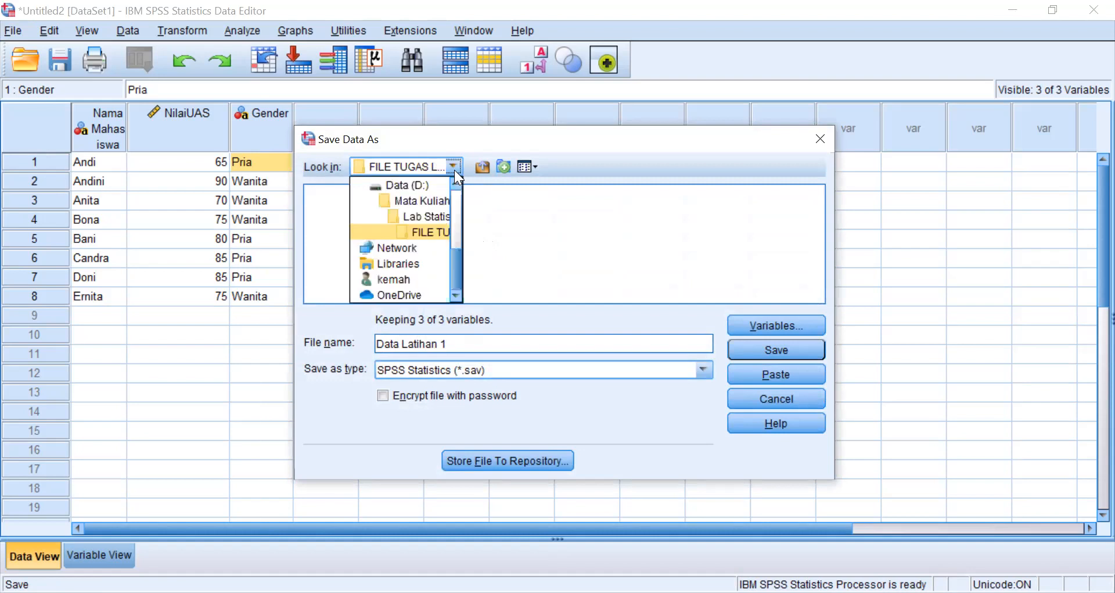
pyautogui.click(423, 217)
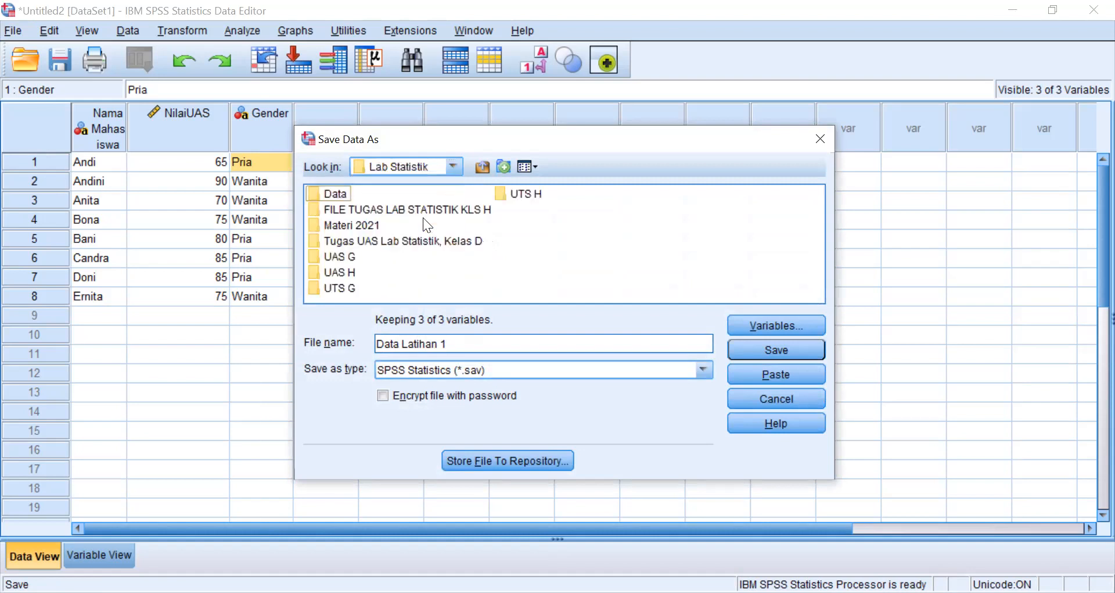
pyautogui.doubleClick(337, 195)
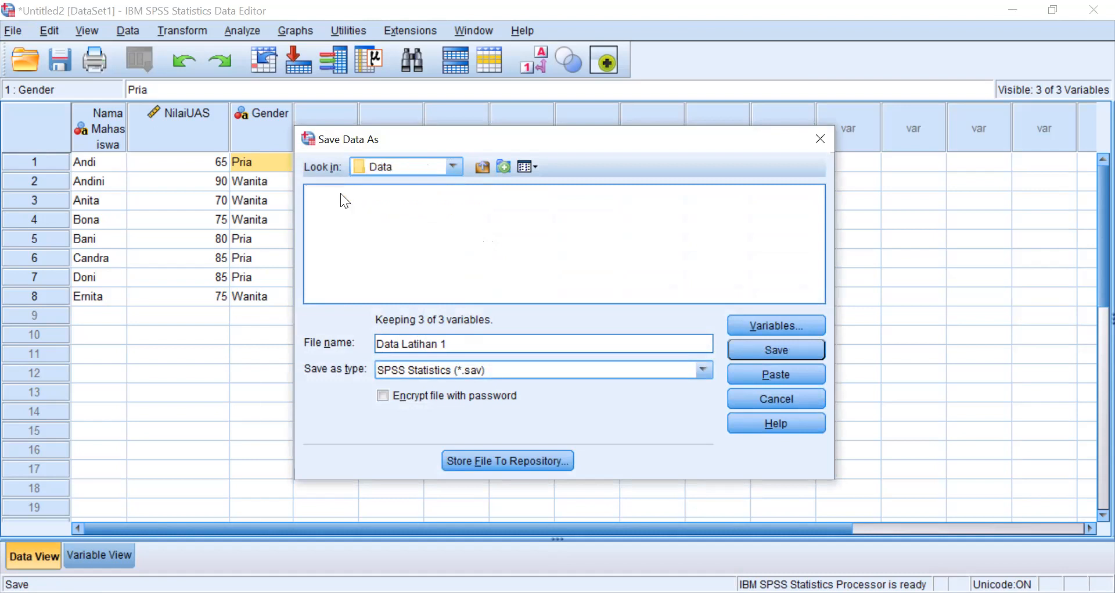
pyautogui.click(770, 344)
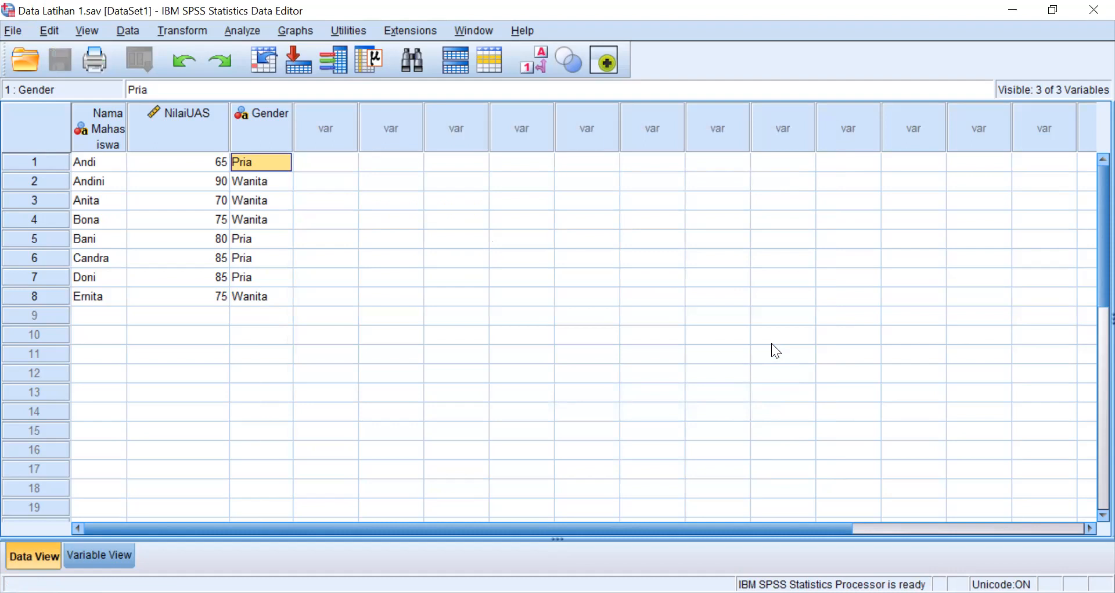
pyautogui.click(13, 31)
pyautogui.click(49, 32)
pyautogui.click(50, 32)
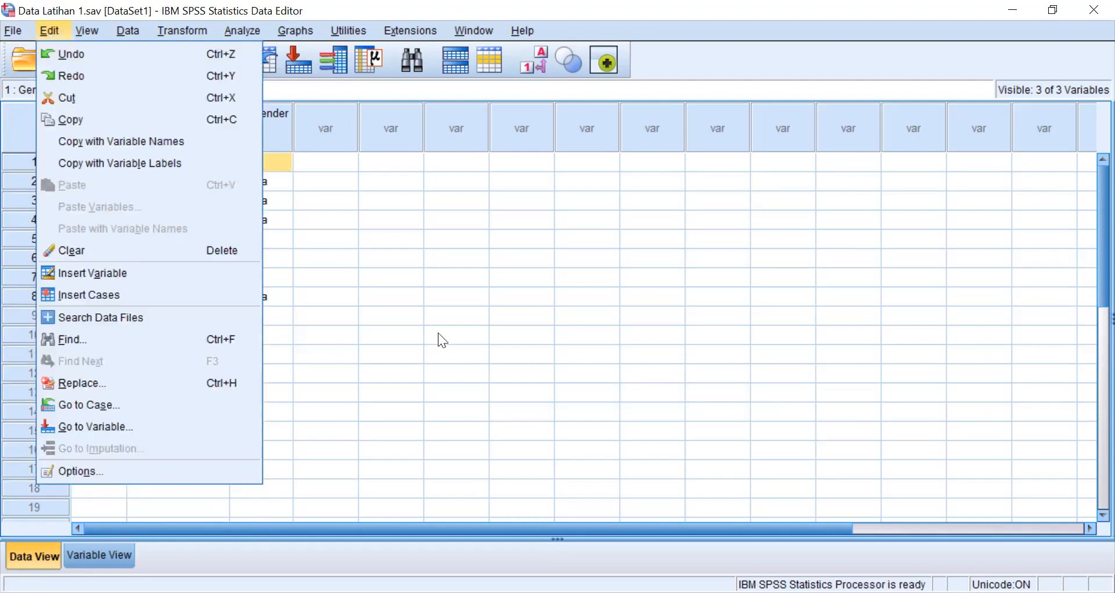
pyautogui.moveTo(104, 34)
pyautogui.moveTo(24, 29)
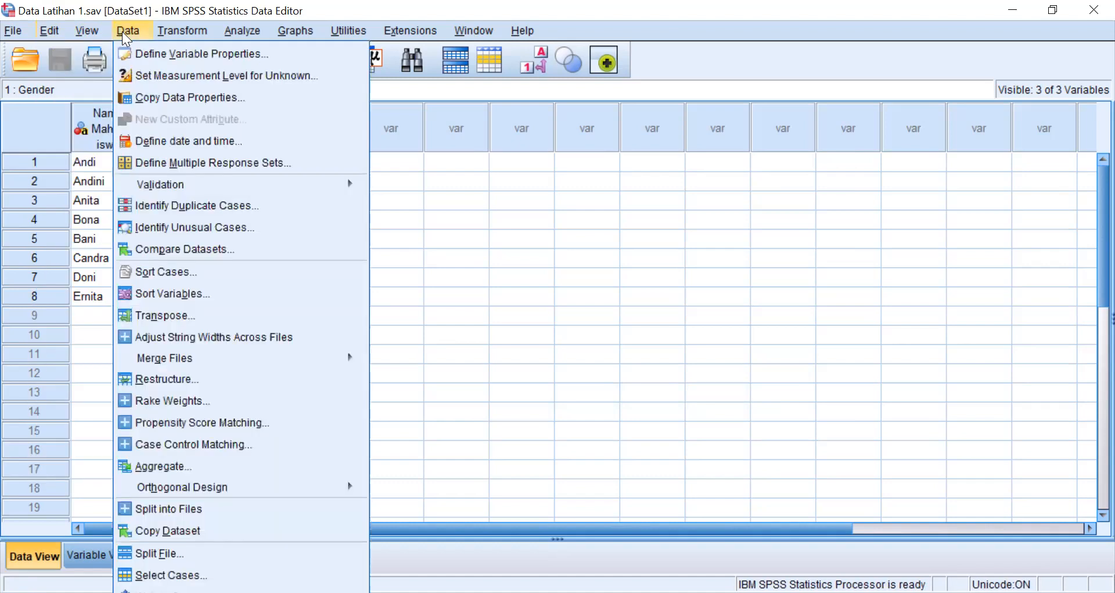
pyautogui.moveTo(192, 33)
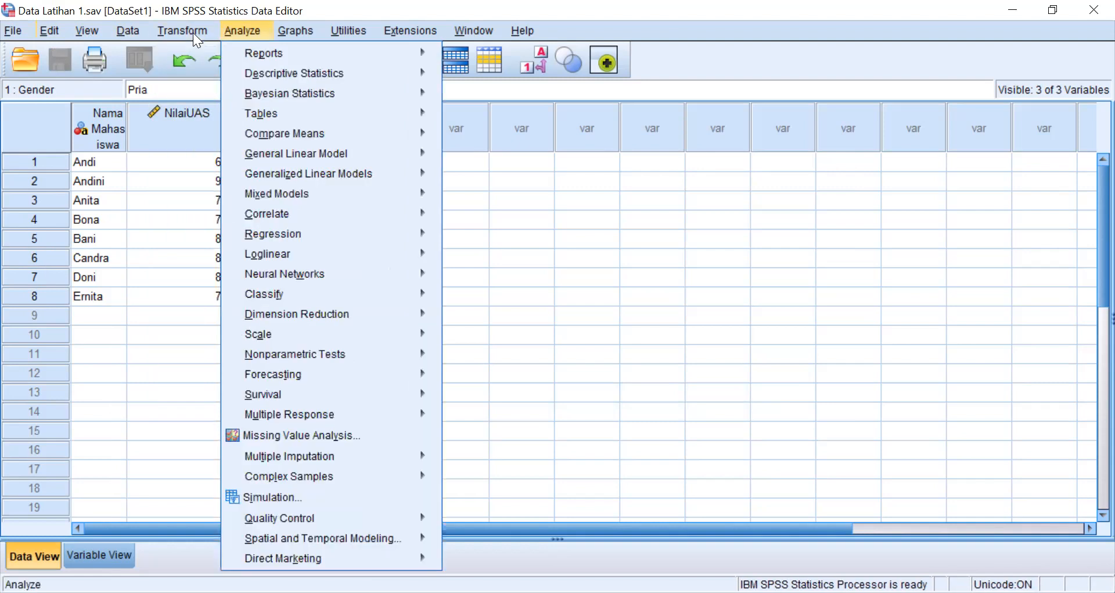
pyautogui.click(547, 332)
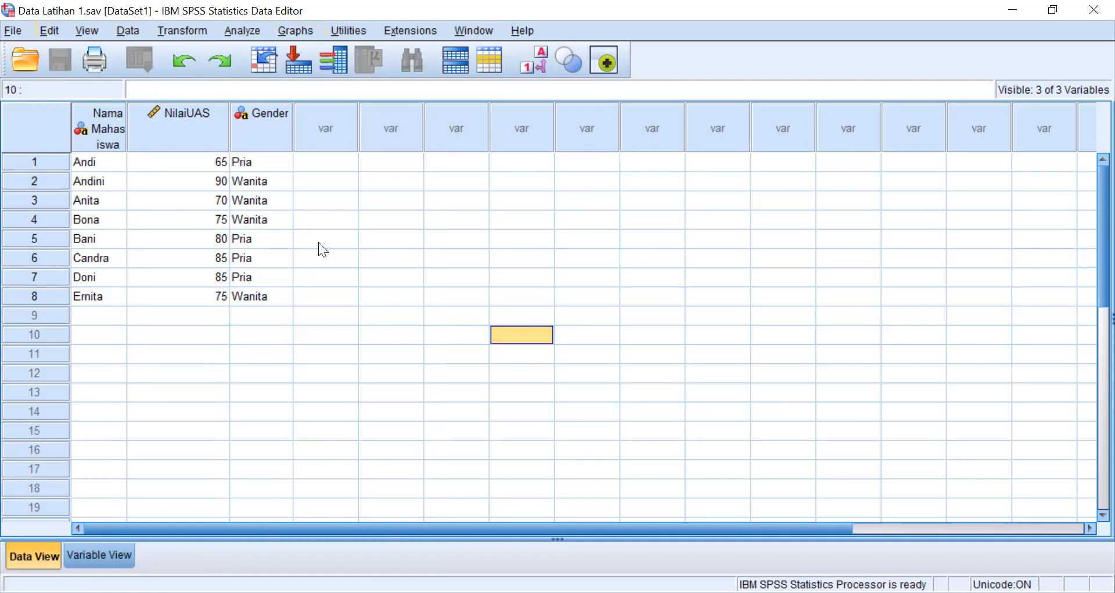
pyautogui.click(197, 166)
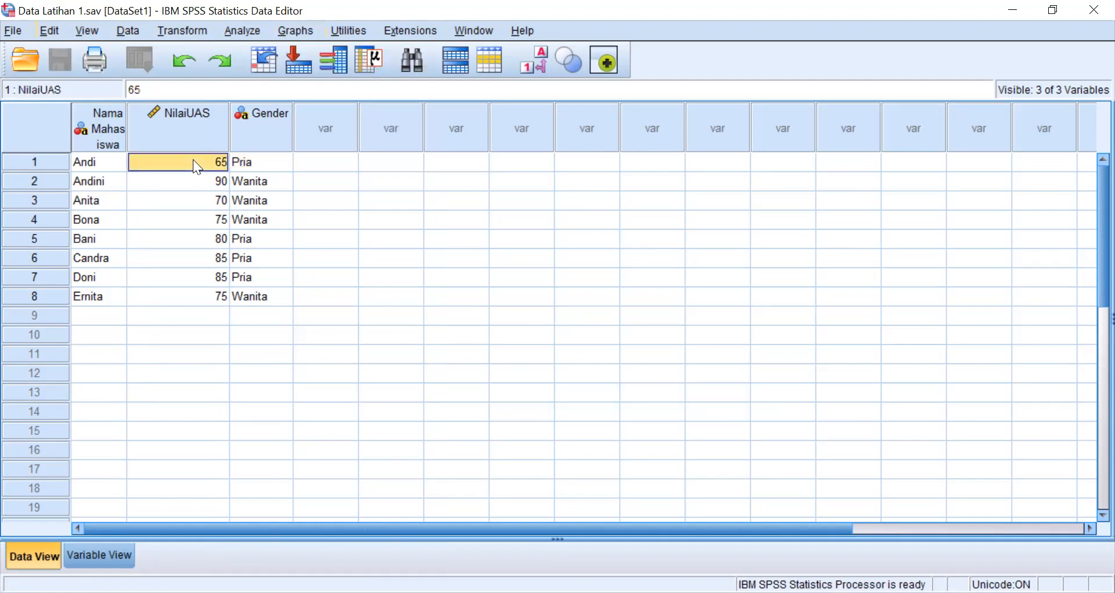